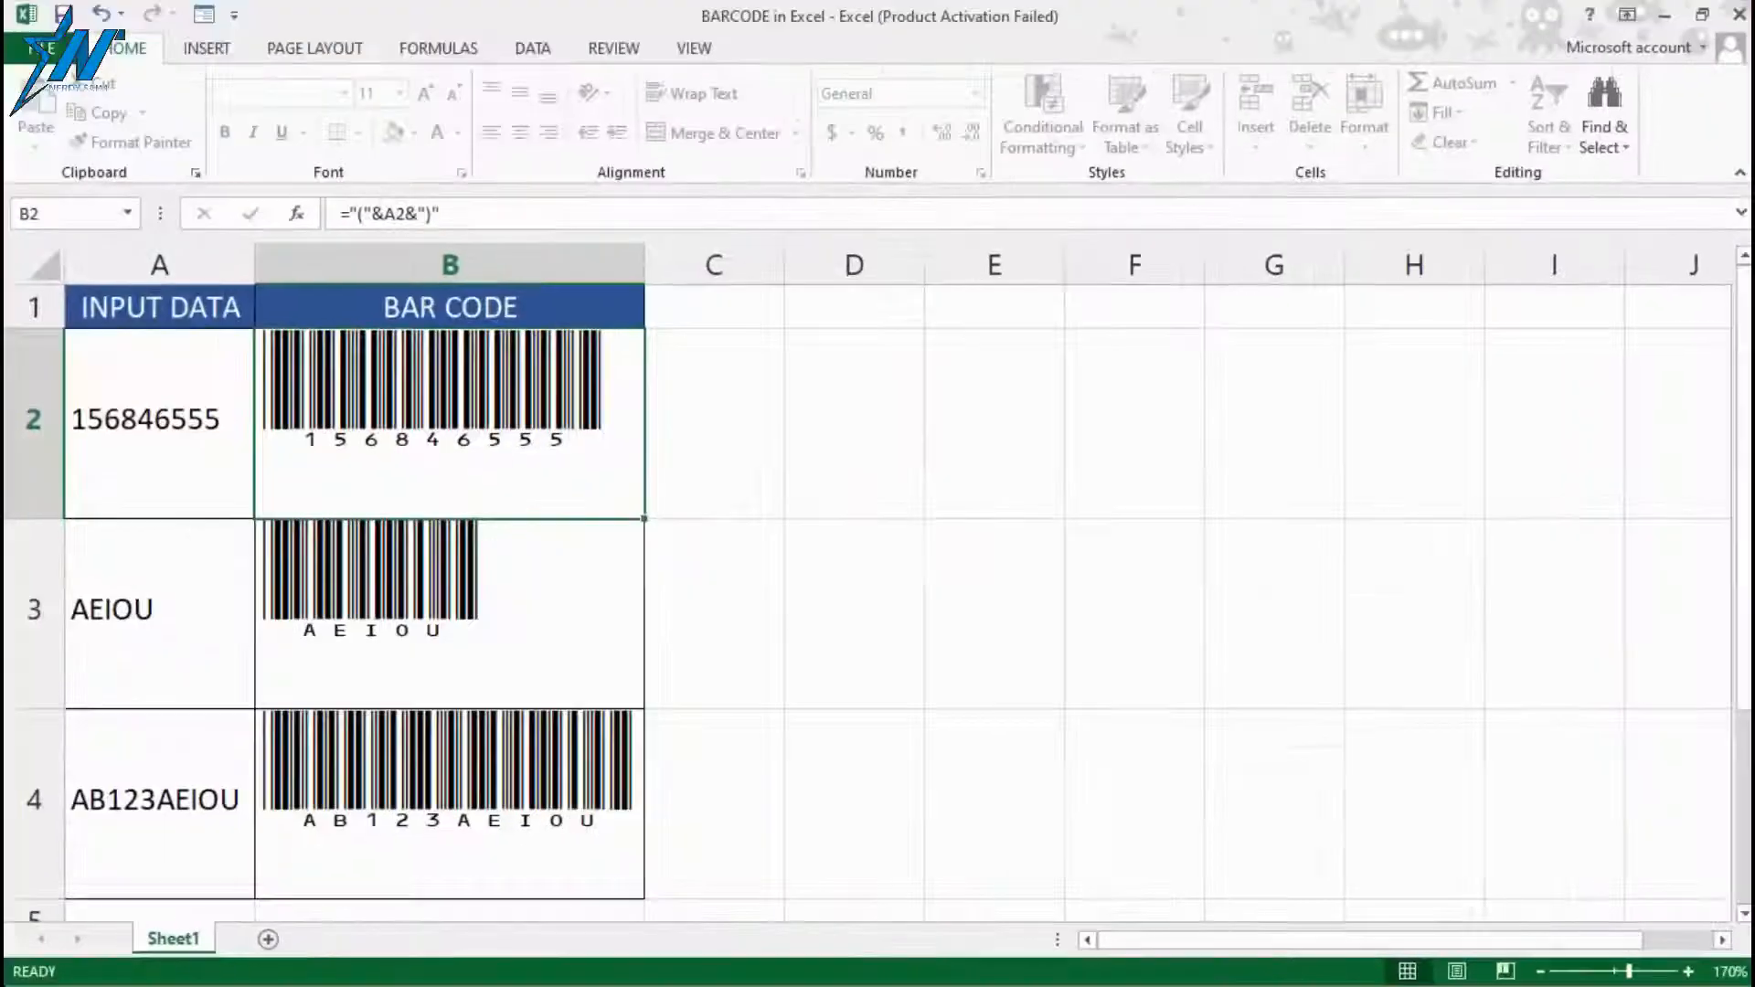
Replace the input data in cell A2 with 125684523.
{"action": "left_click_drag", "start_coordinate": [149, 403], "coordinate": [403, 729]}
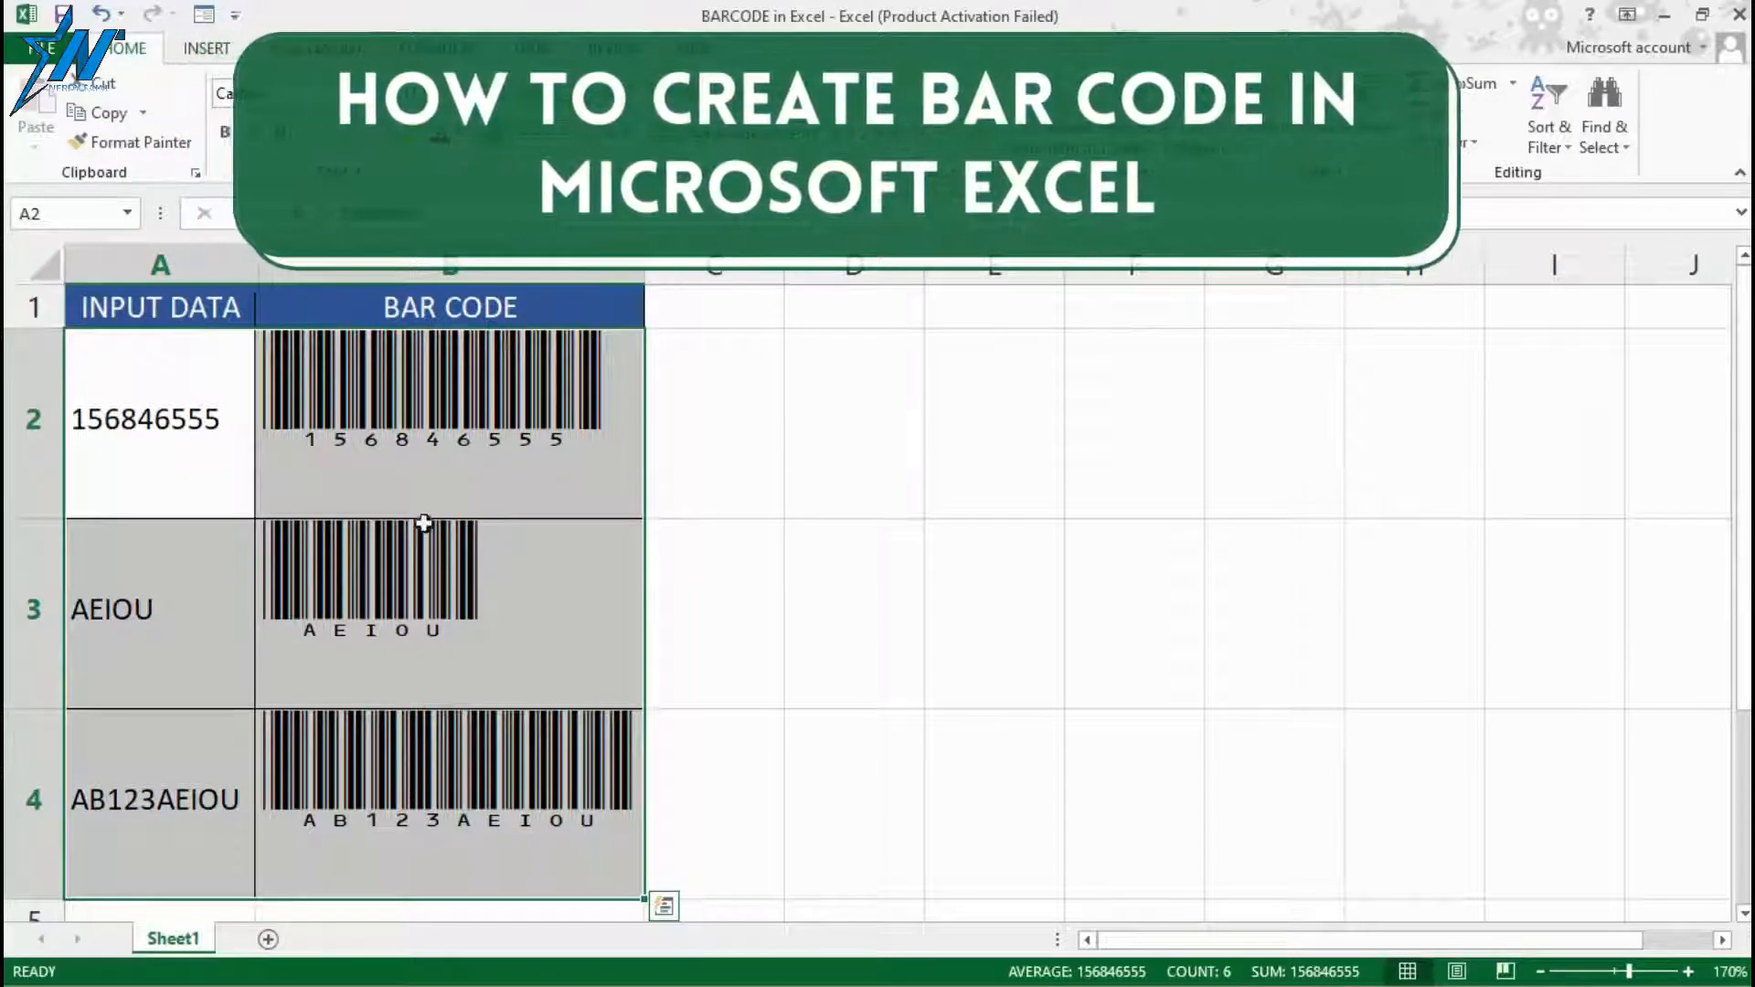
{"action": "left_click", "coordinate": [212, 434]}
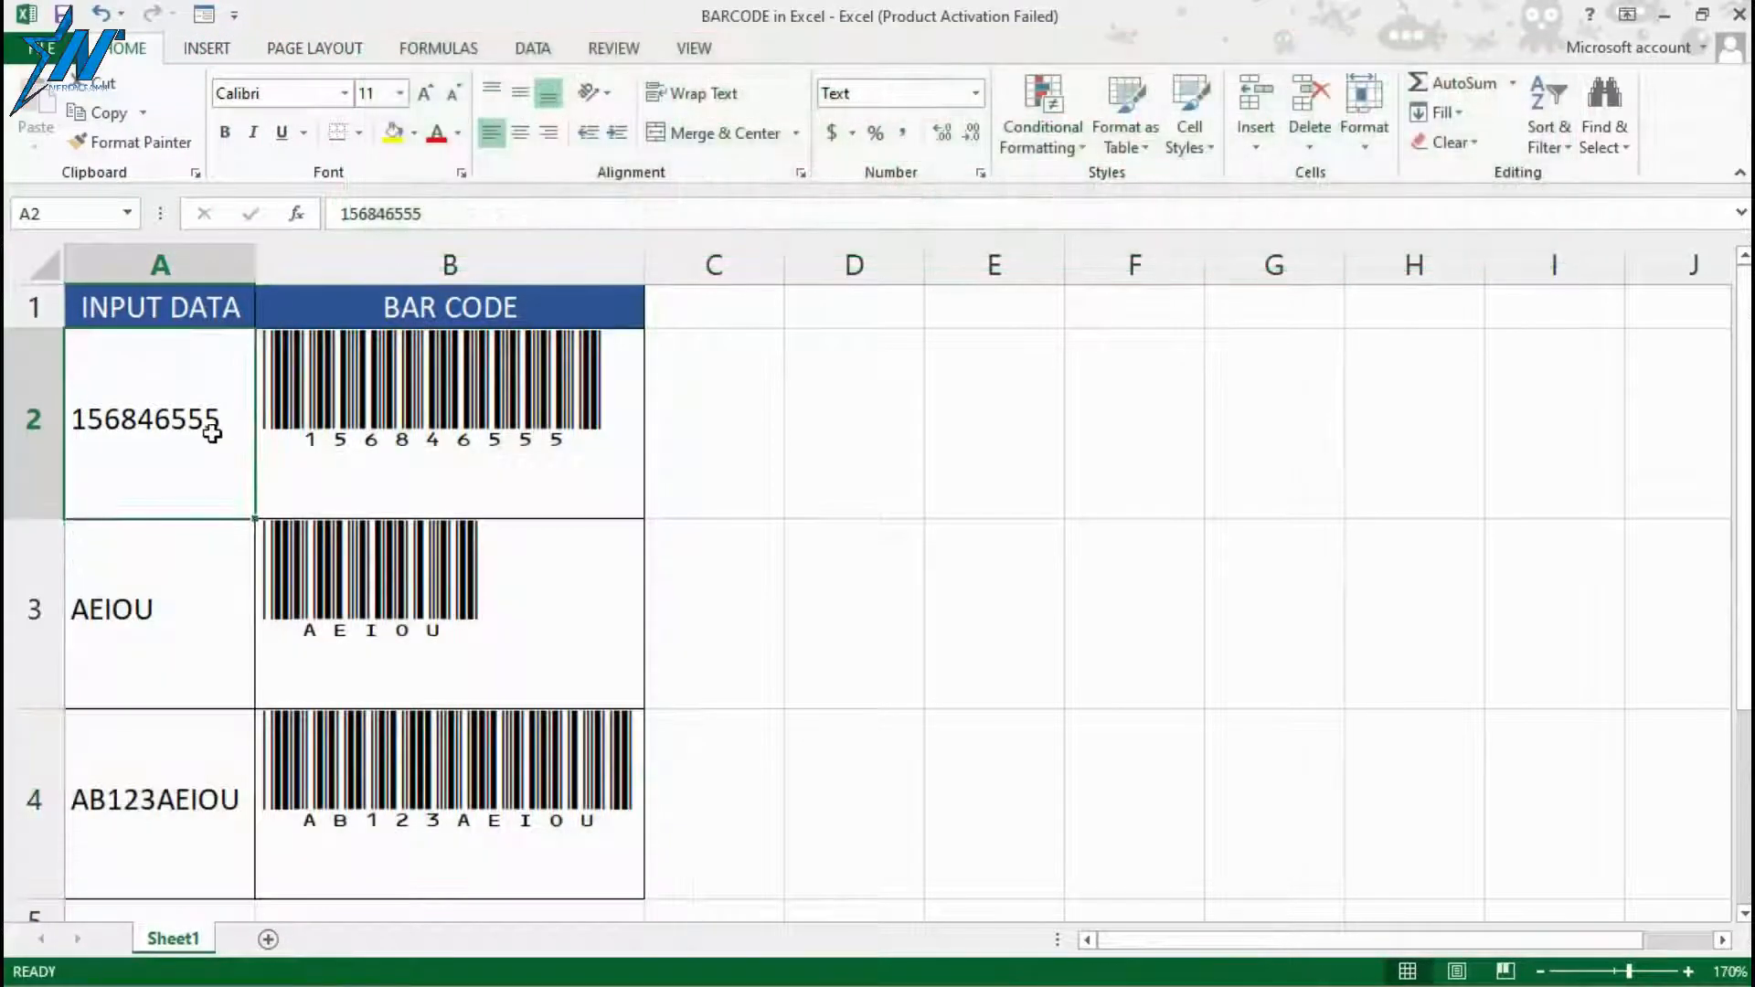
{"action": "type", "text": "125684523"}
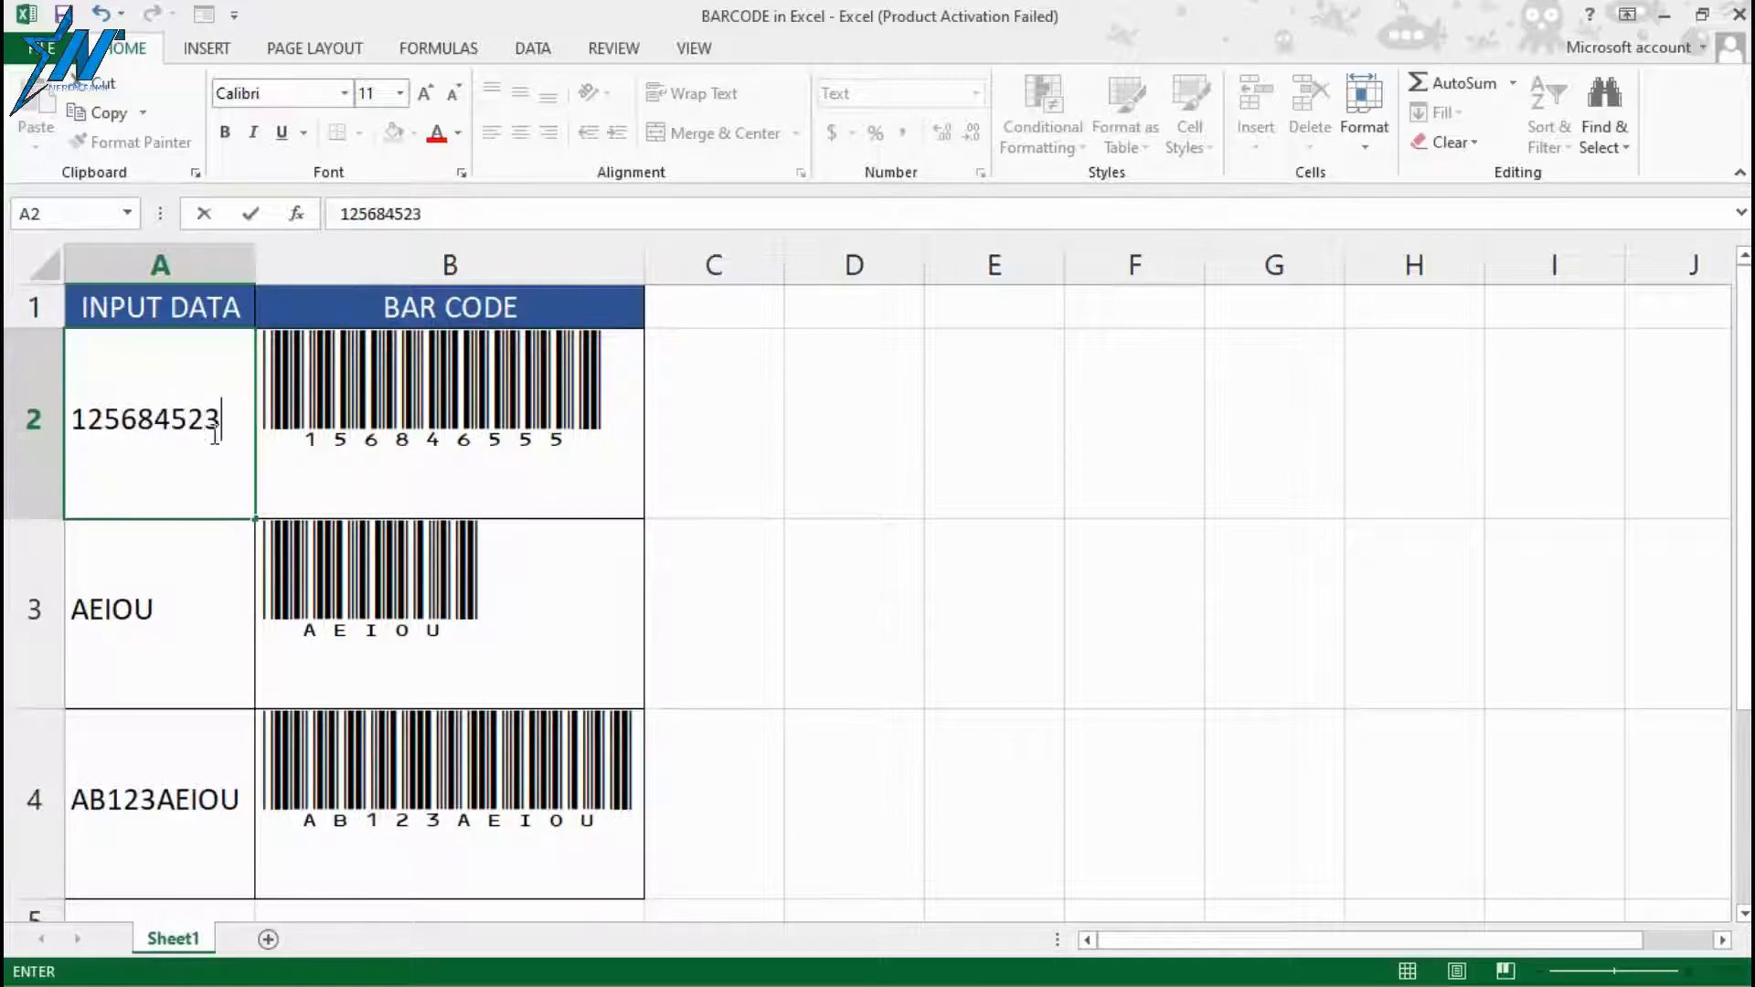
{"action": "key", "text": "Return"}
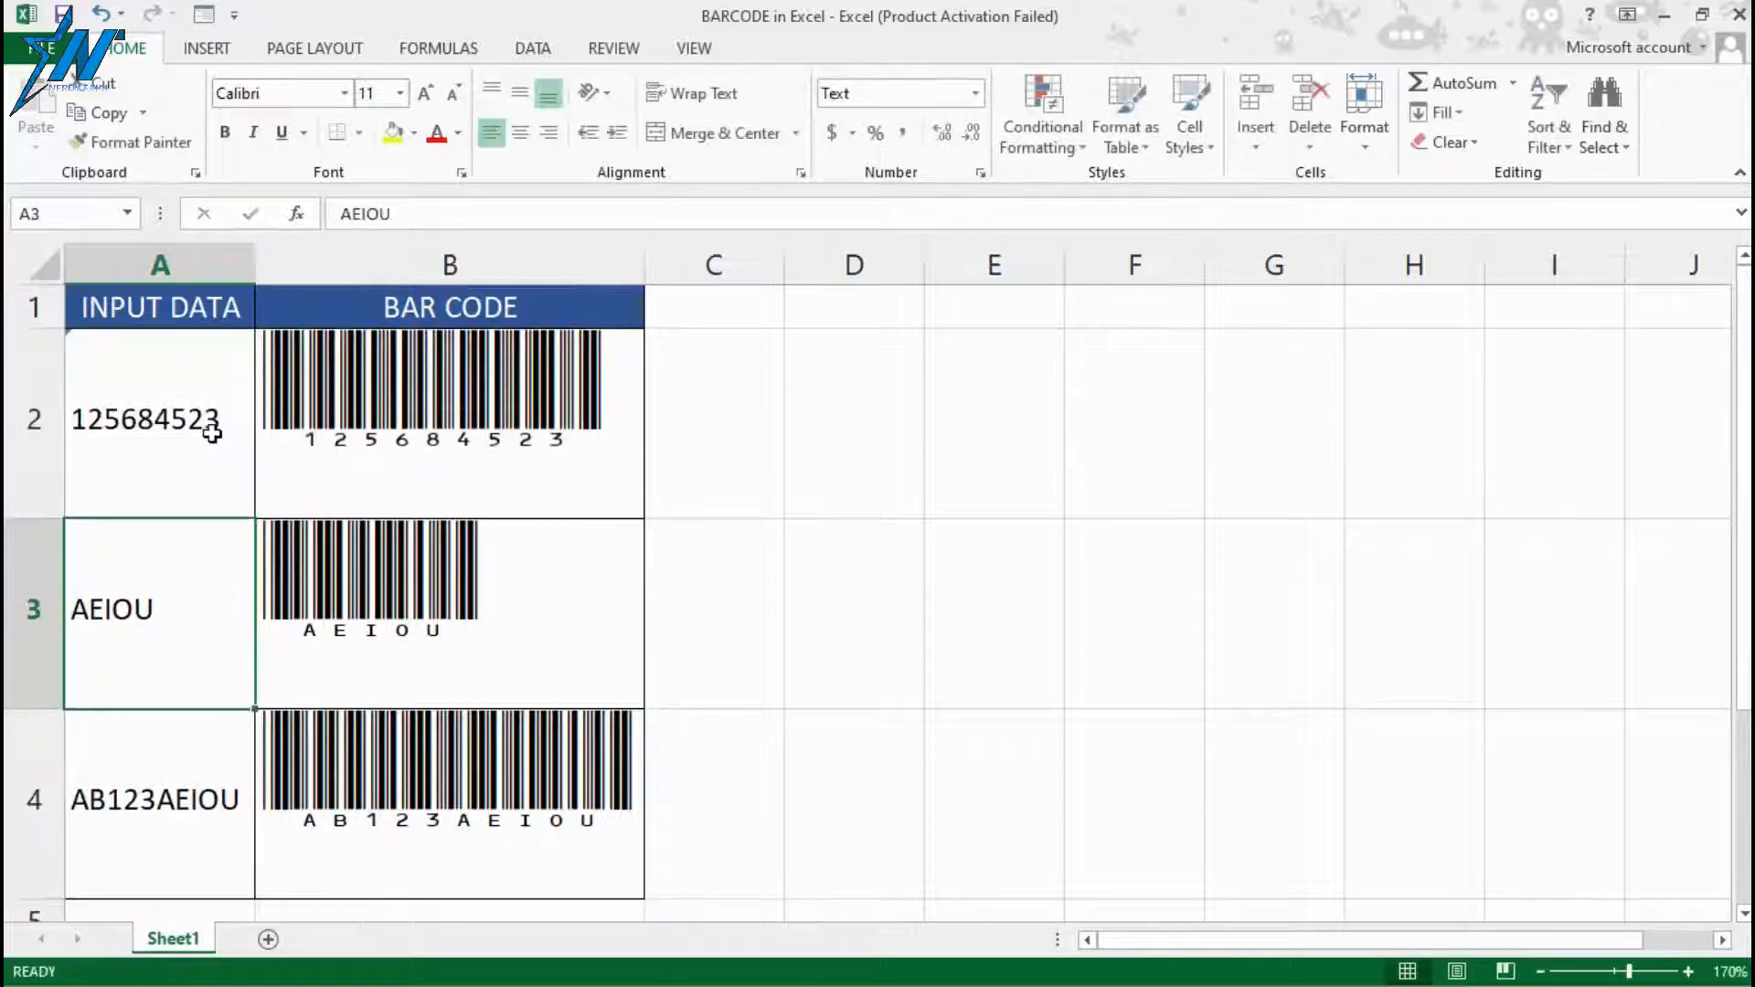
Replace the input data in cell A3 with 12546sasd and select the bar codes in B2:B4.
{"action": "type", "text": "125"}
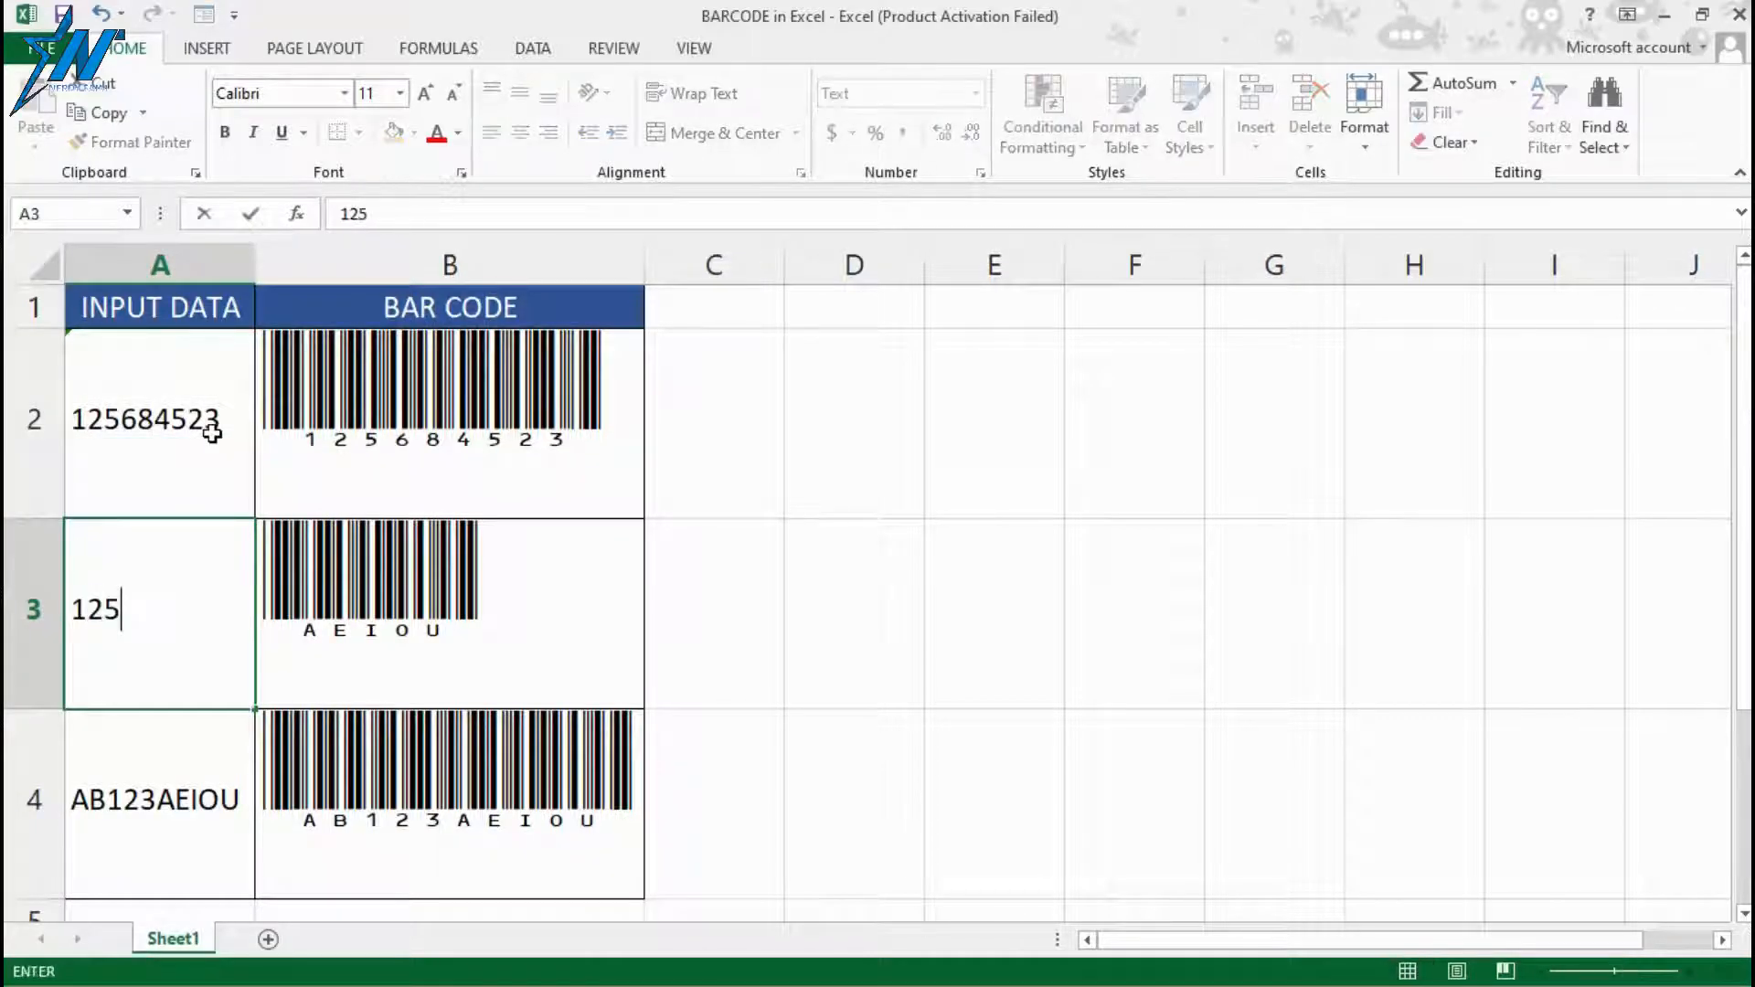
{"action": "type", "text": "46sasd"}
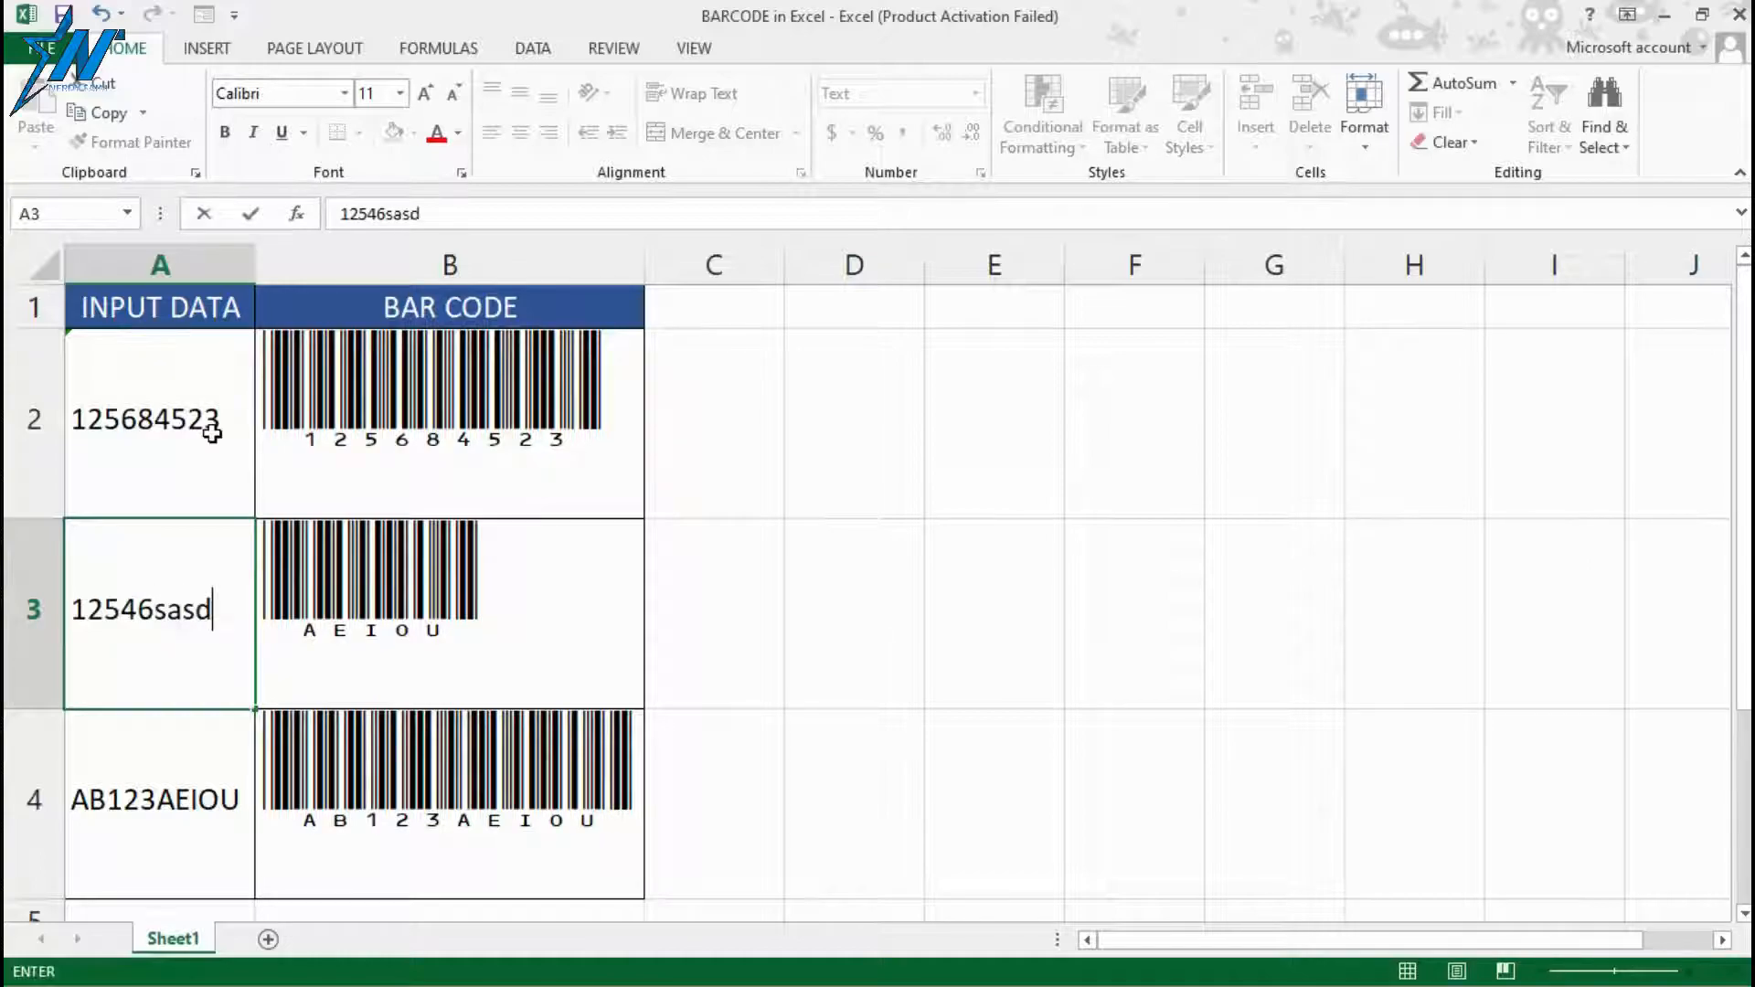
{"action": "key", "text": "Return"}
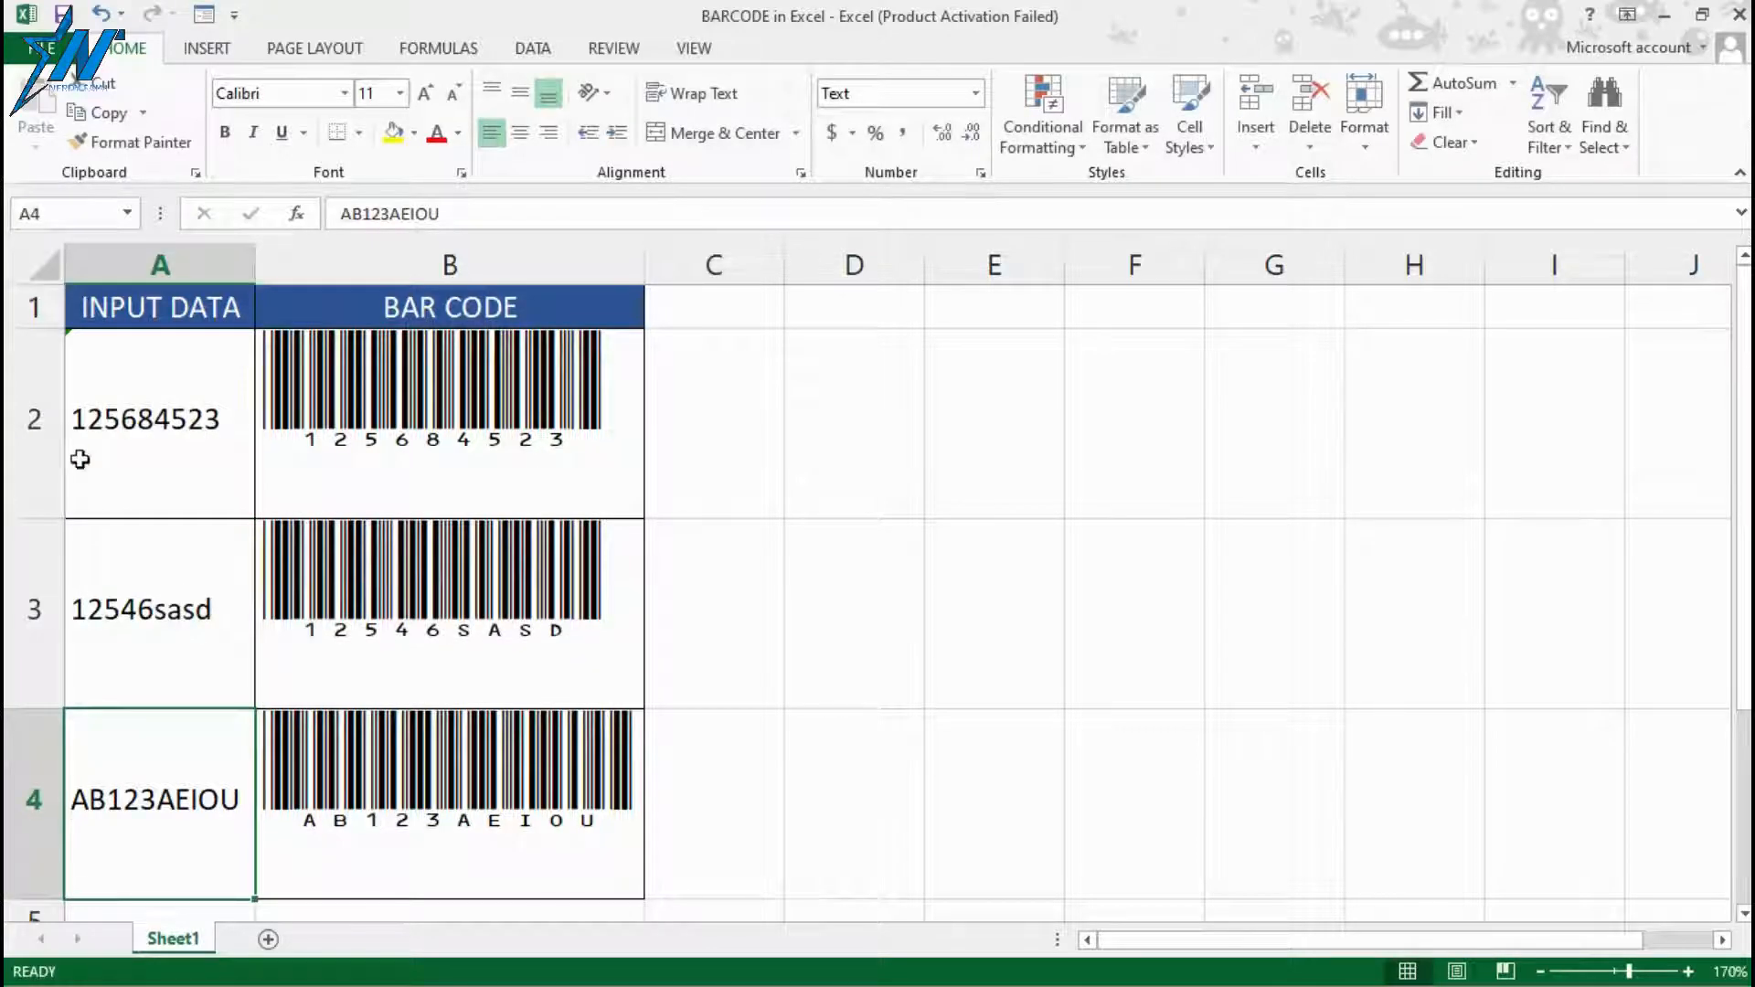
{"action": "left_click_drag", "start_coordinate": [451, 333], "coordinate": [493, 835]}
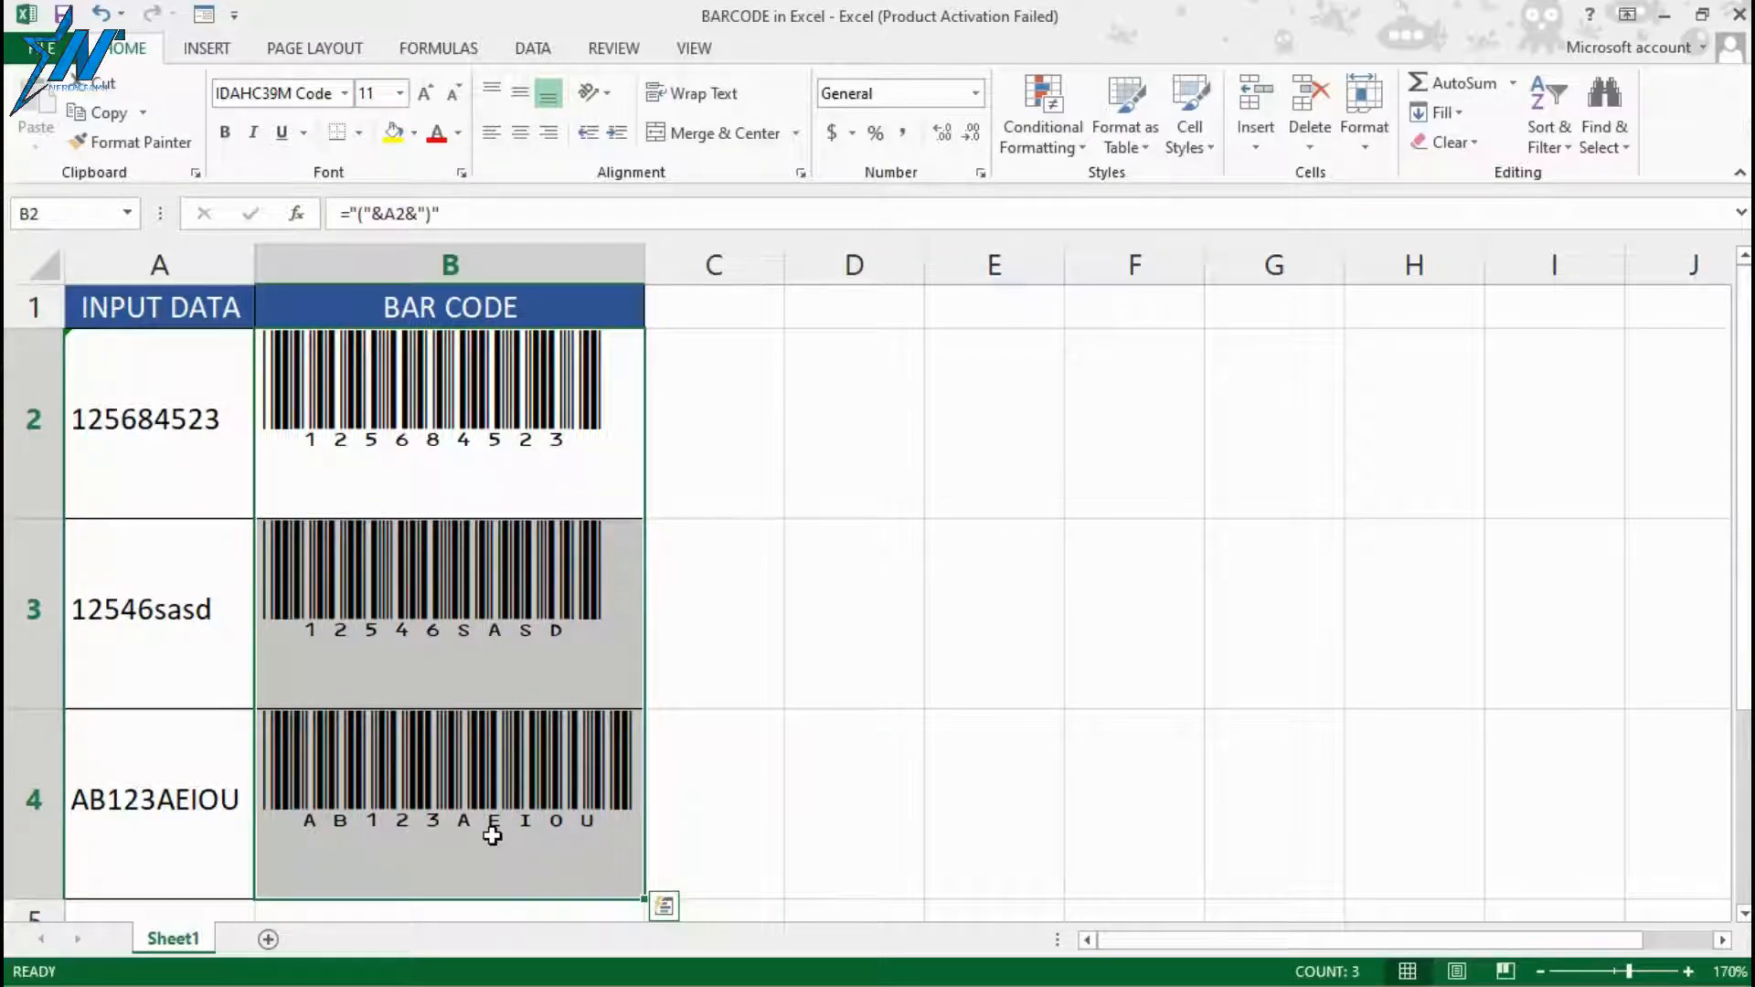
Switch to the Book2 workbook and examine the INPUT DATA and BAR CODE columns of its table.
{"action": "key", "text": "alt+Tab"}
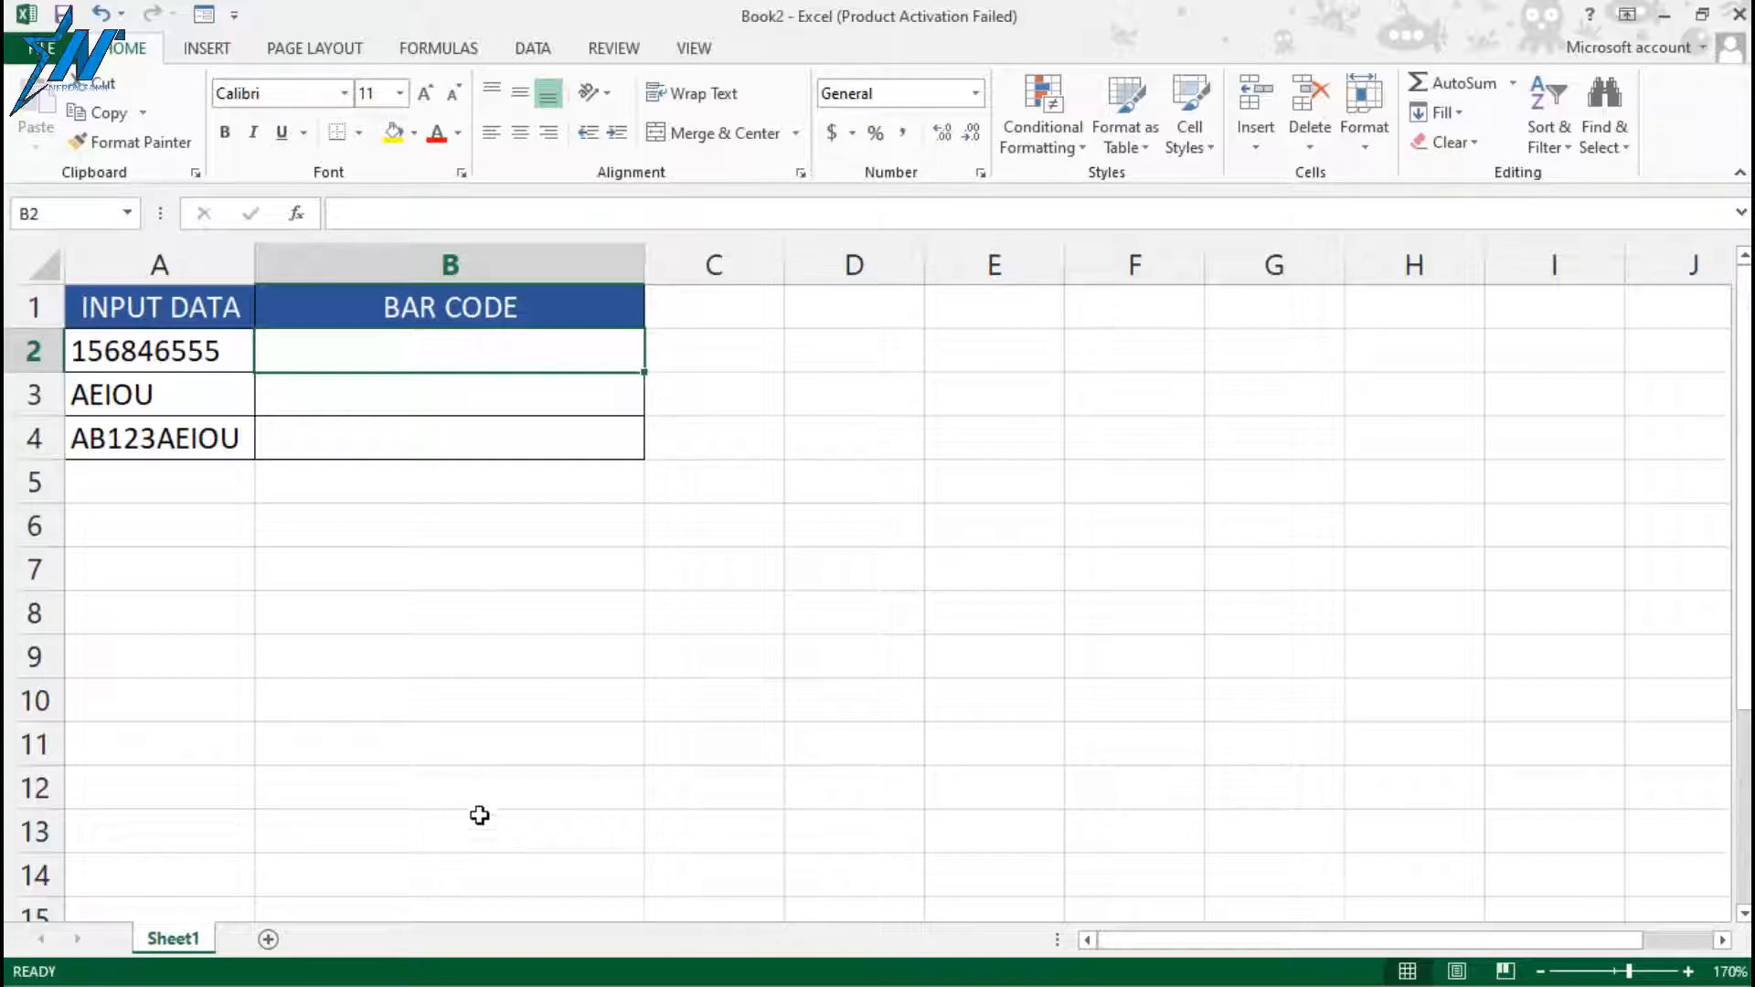
{"action": "left_click_drag", "start_coordinate": [181, 313], "coordinate": [412, 436]}
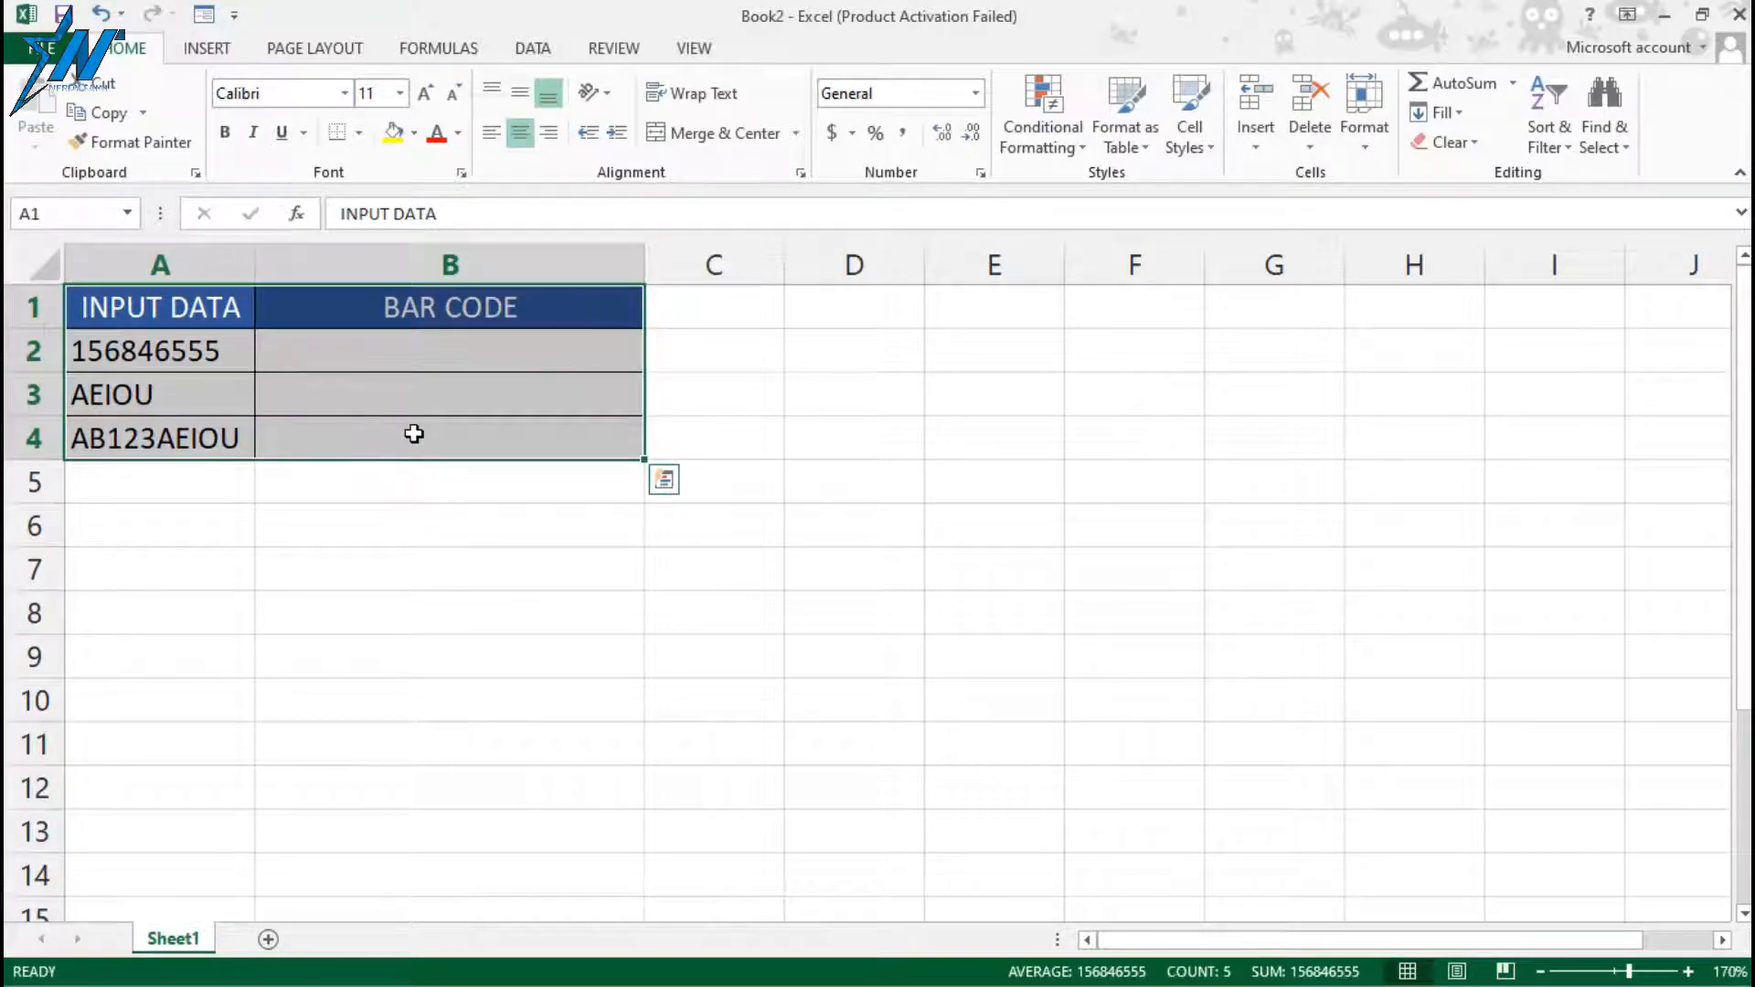
{"action": "left_click", "coordinate": [114, 322]}
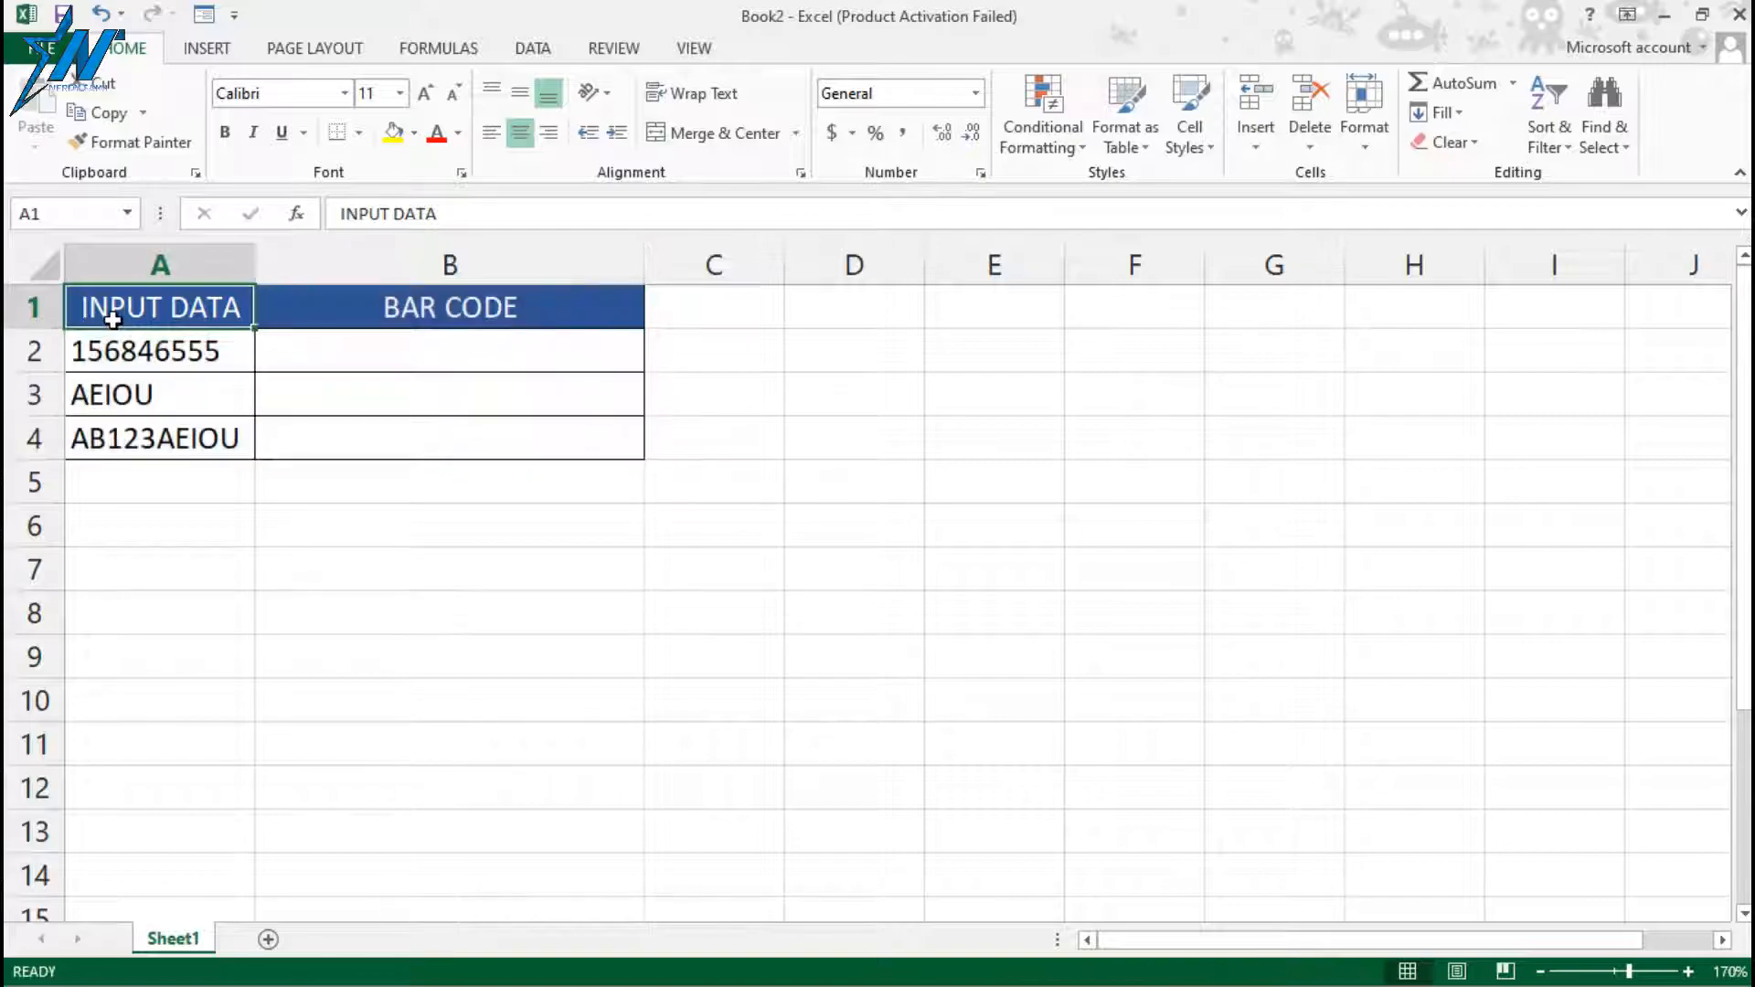
{"action": "left_click", "coordinate": [368, 312]}
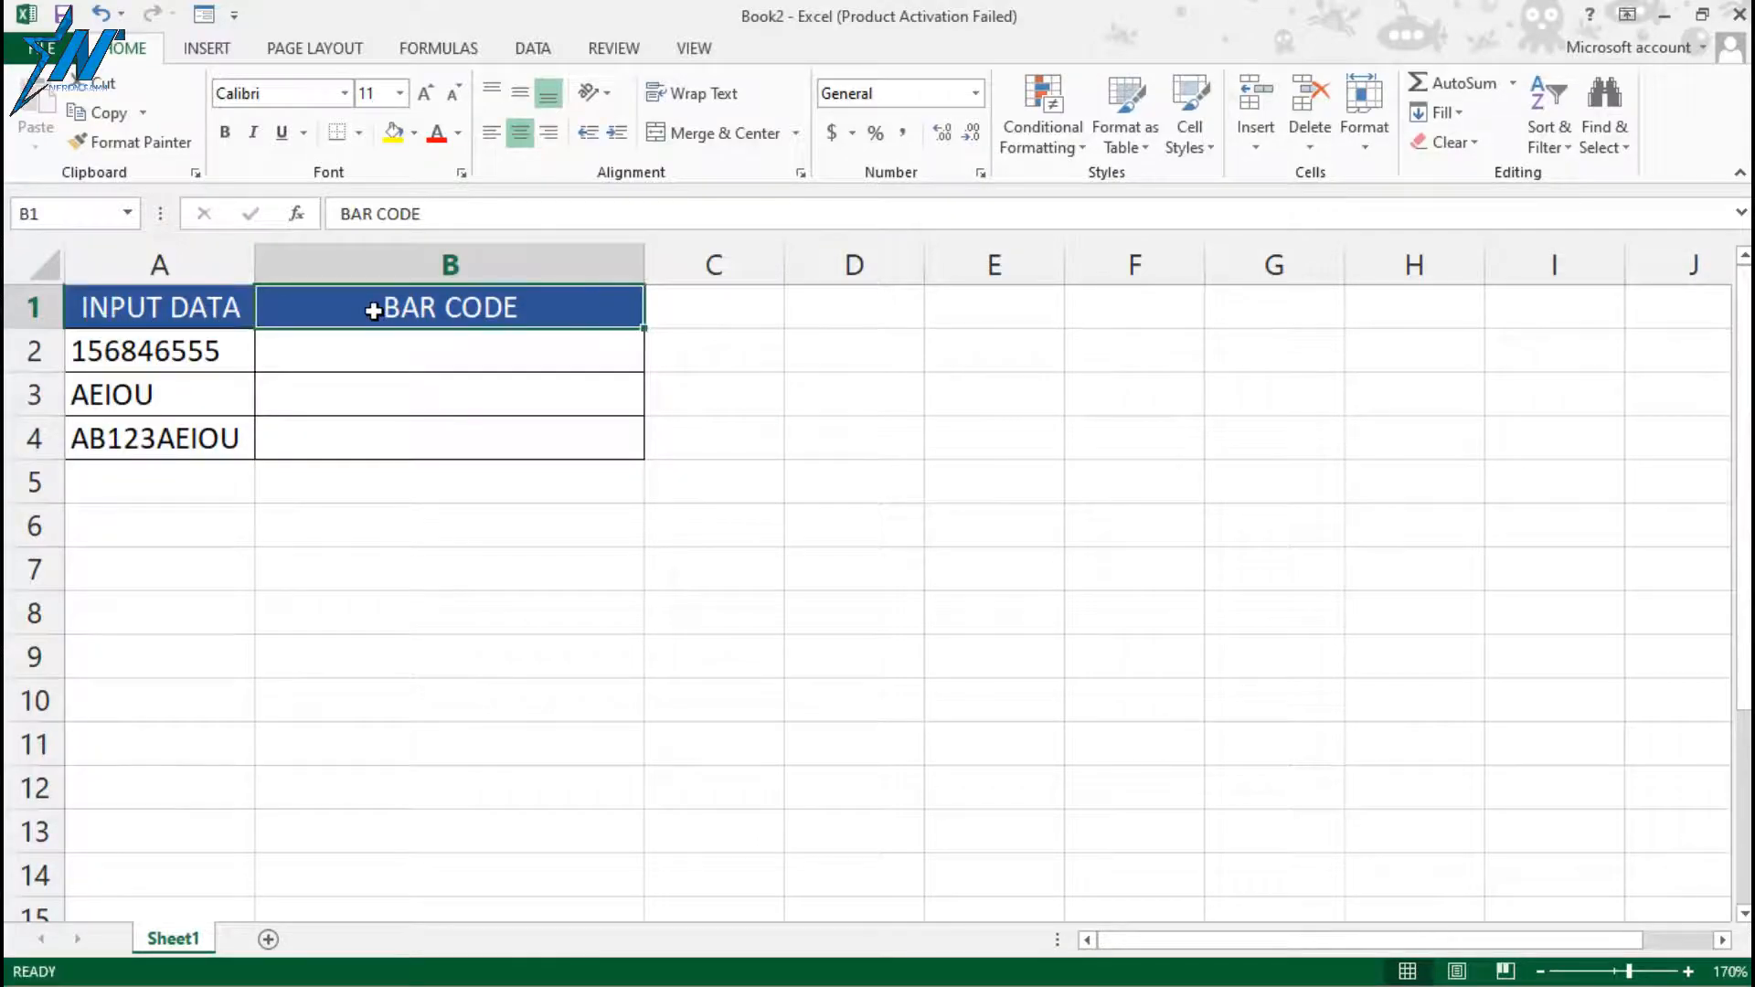
{"action": "left_click_drag", "start_coordinate": [129, 305], "coordinate": [147, 438]}
{"action": "left_click_drag", "start_coordinate": [196, 351], "coordinate": [197, 435]}
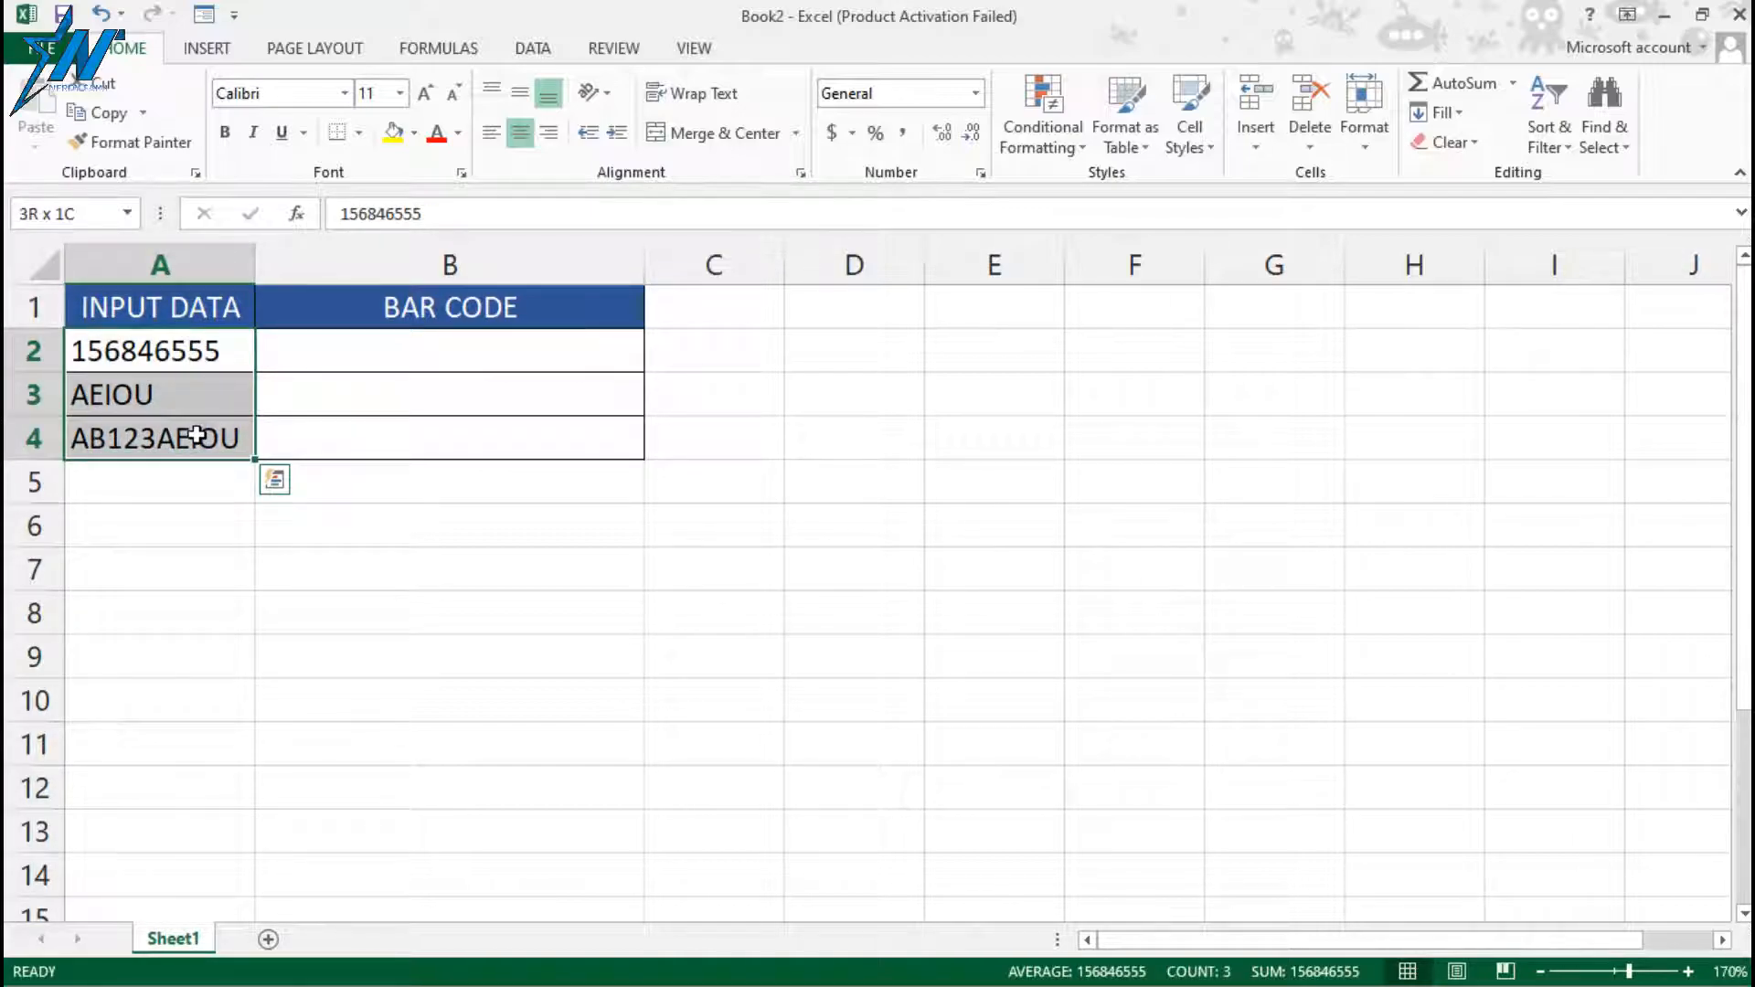
{"action": "left_click", "coordinate": [345, 354]}
{"action": "left_click_drag", "start_coordinate": [346, 354], "coordinate": [357, 438]}
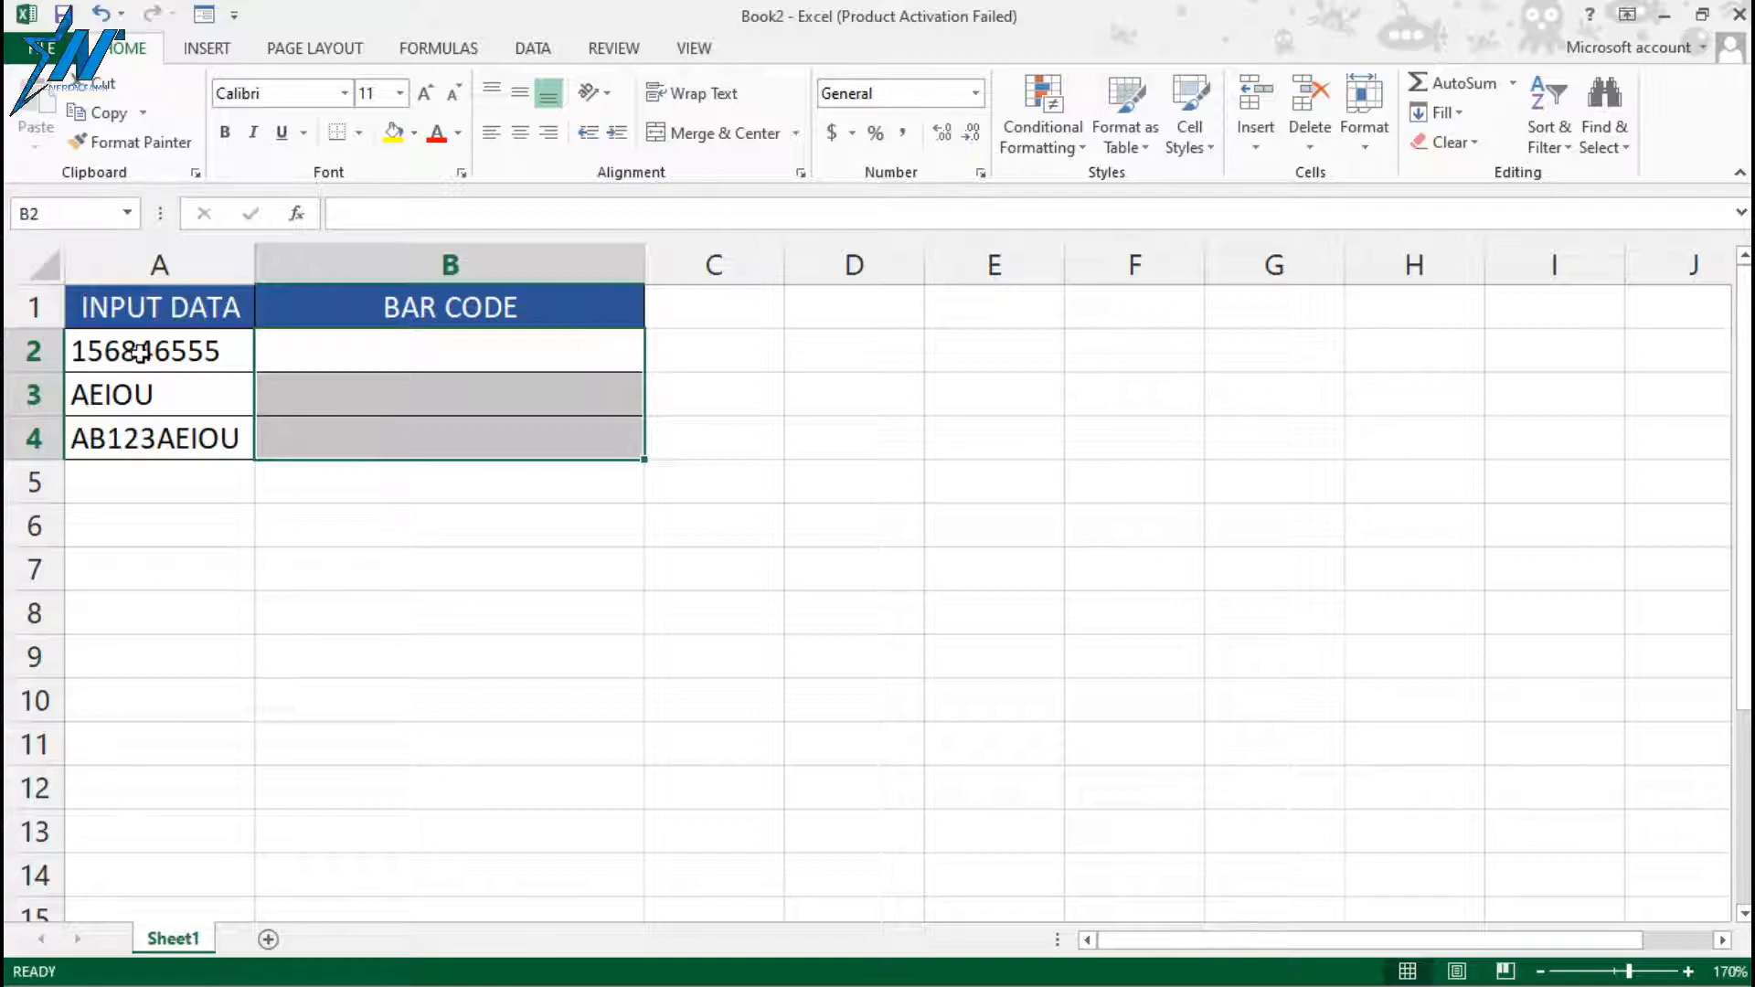
Format the INPUT DATA cells A2:A4 with the Text number category.
{"action": "left_click_drag", "start_coordinate": [140, 352], "coordinate": [141, 435]}
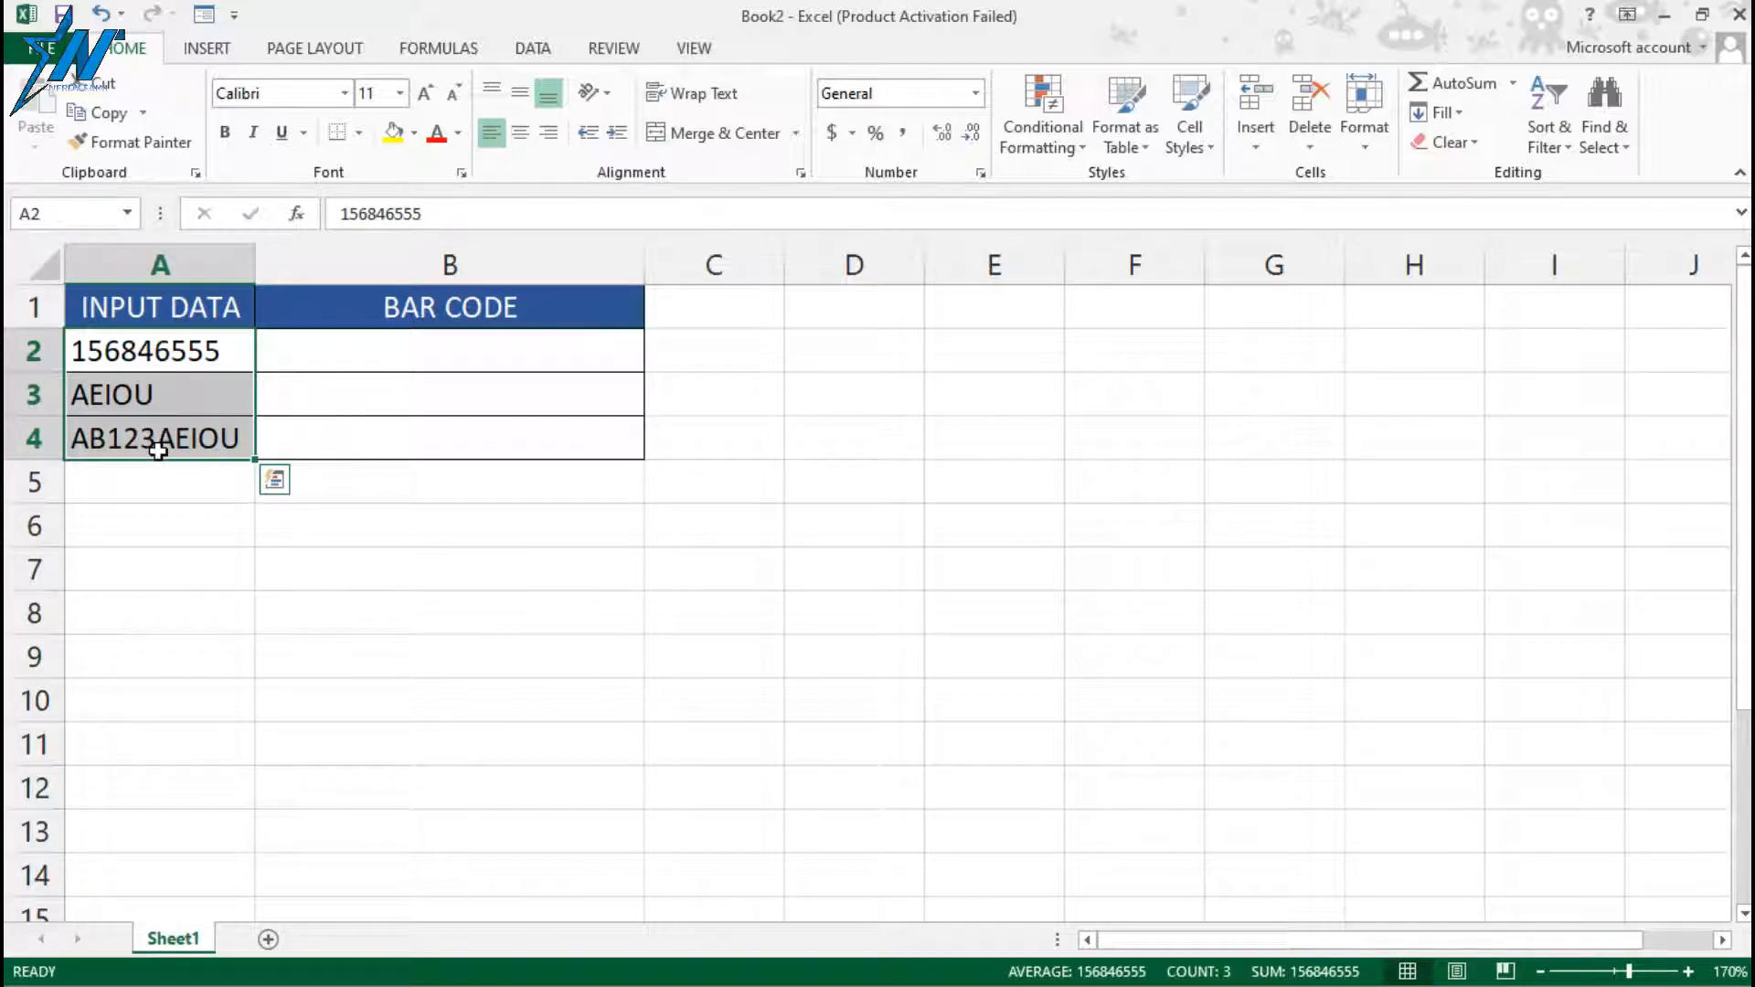
{"action": "right_click", "coordinate": [205, 354]}
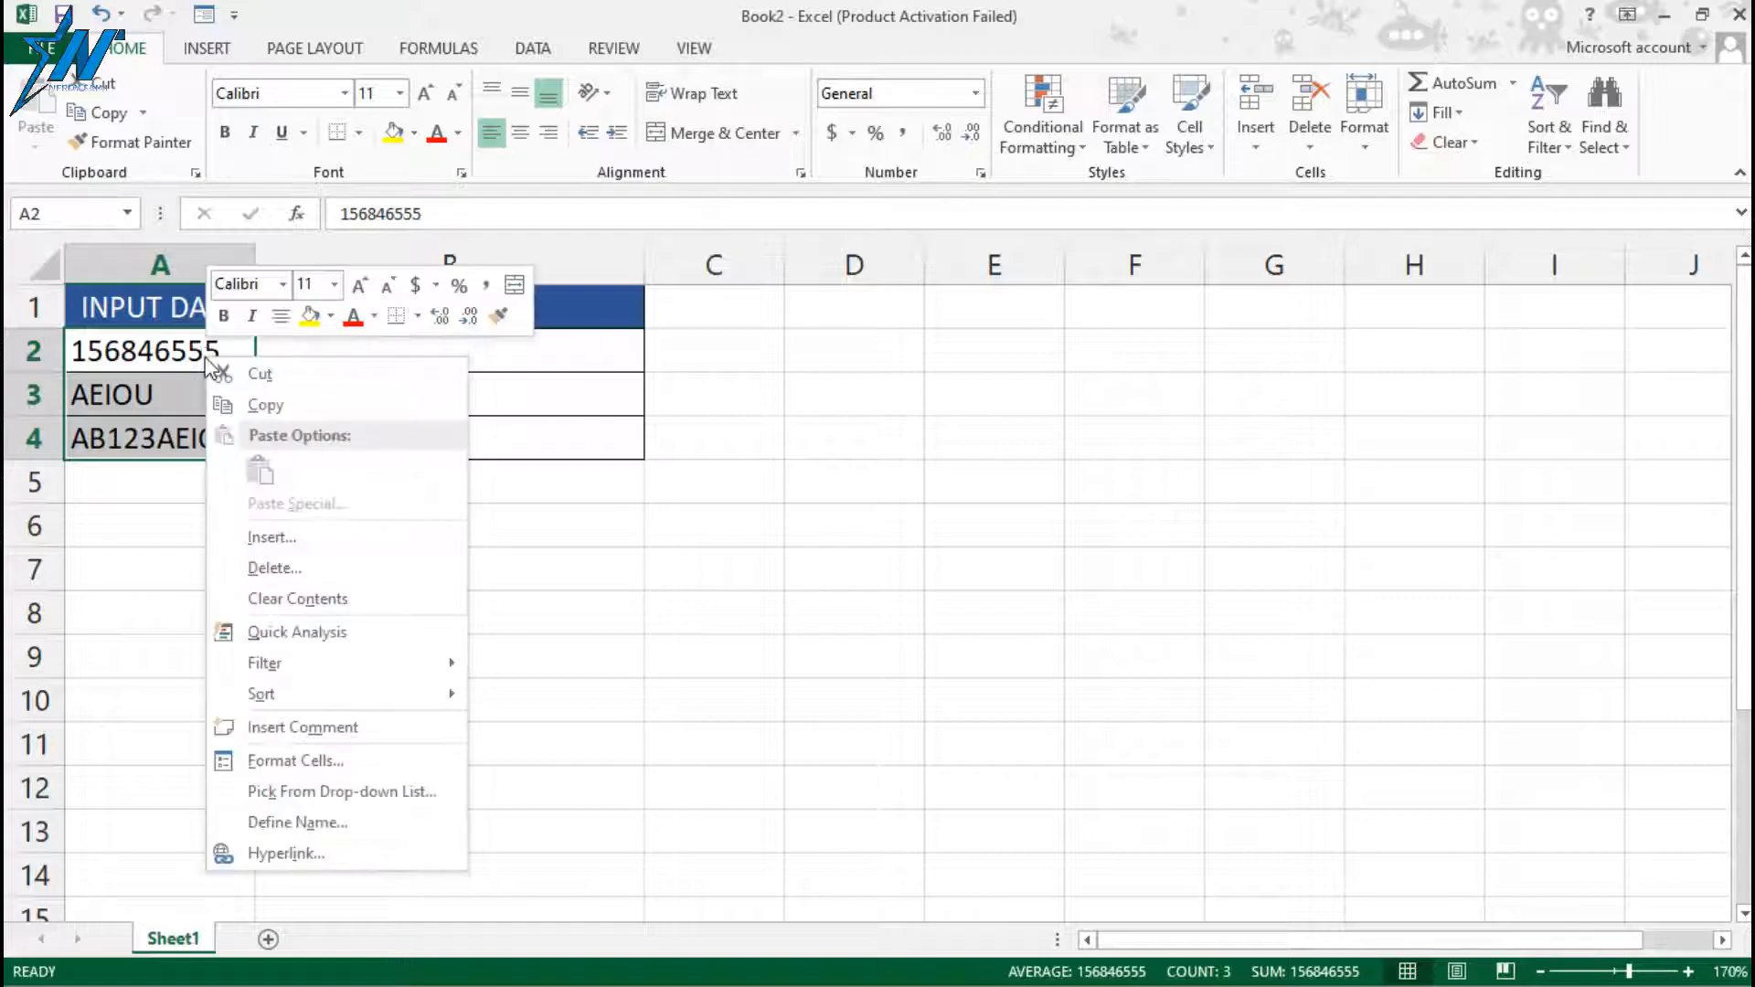
{"action": "left_click", "coordinate": [230, 760]}
{"action": "left_click", "coordinate": [41, 660]}
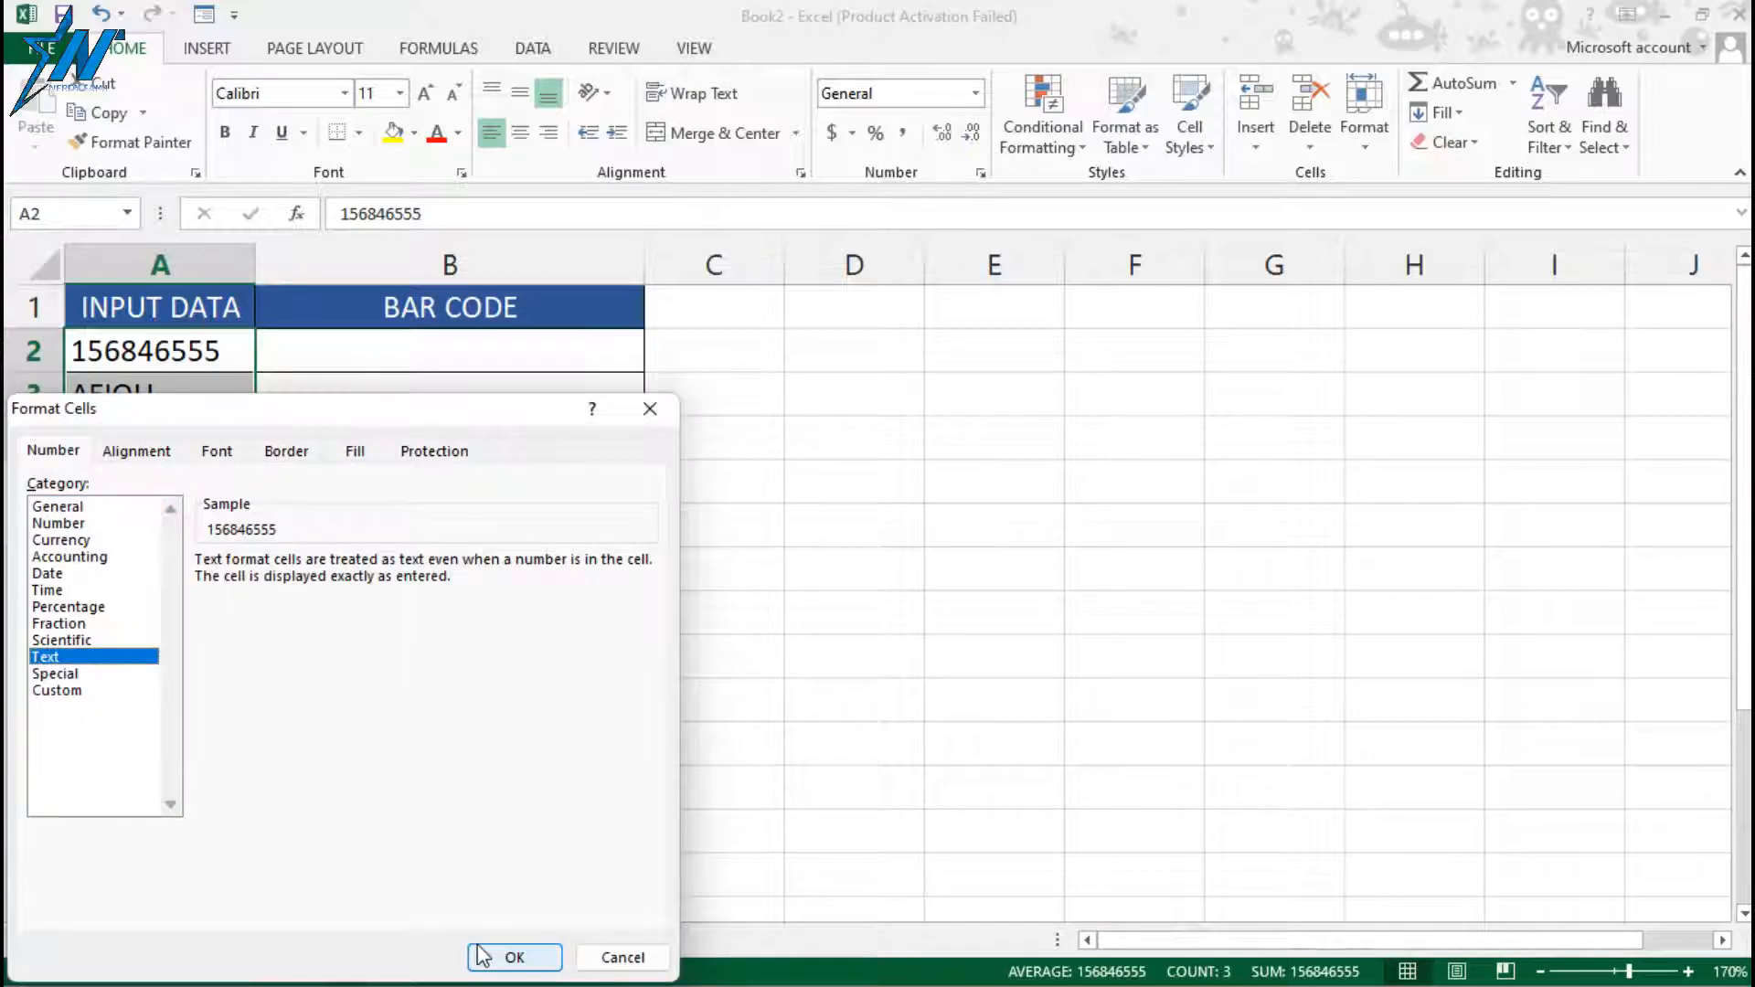
{"action": "left_click", "coordinate": [512, 957]}
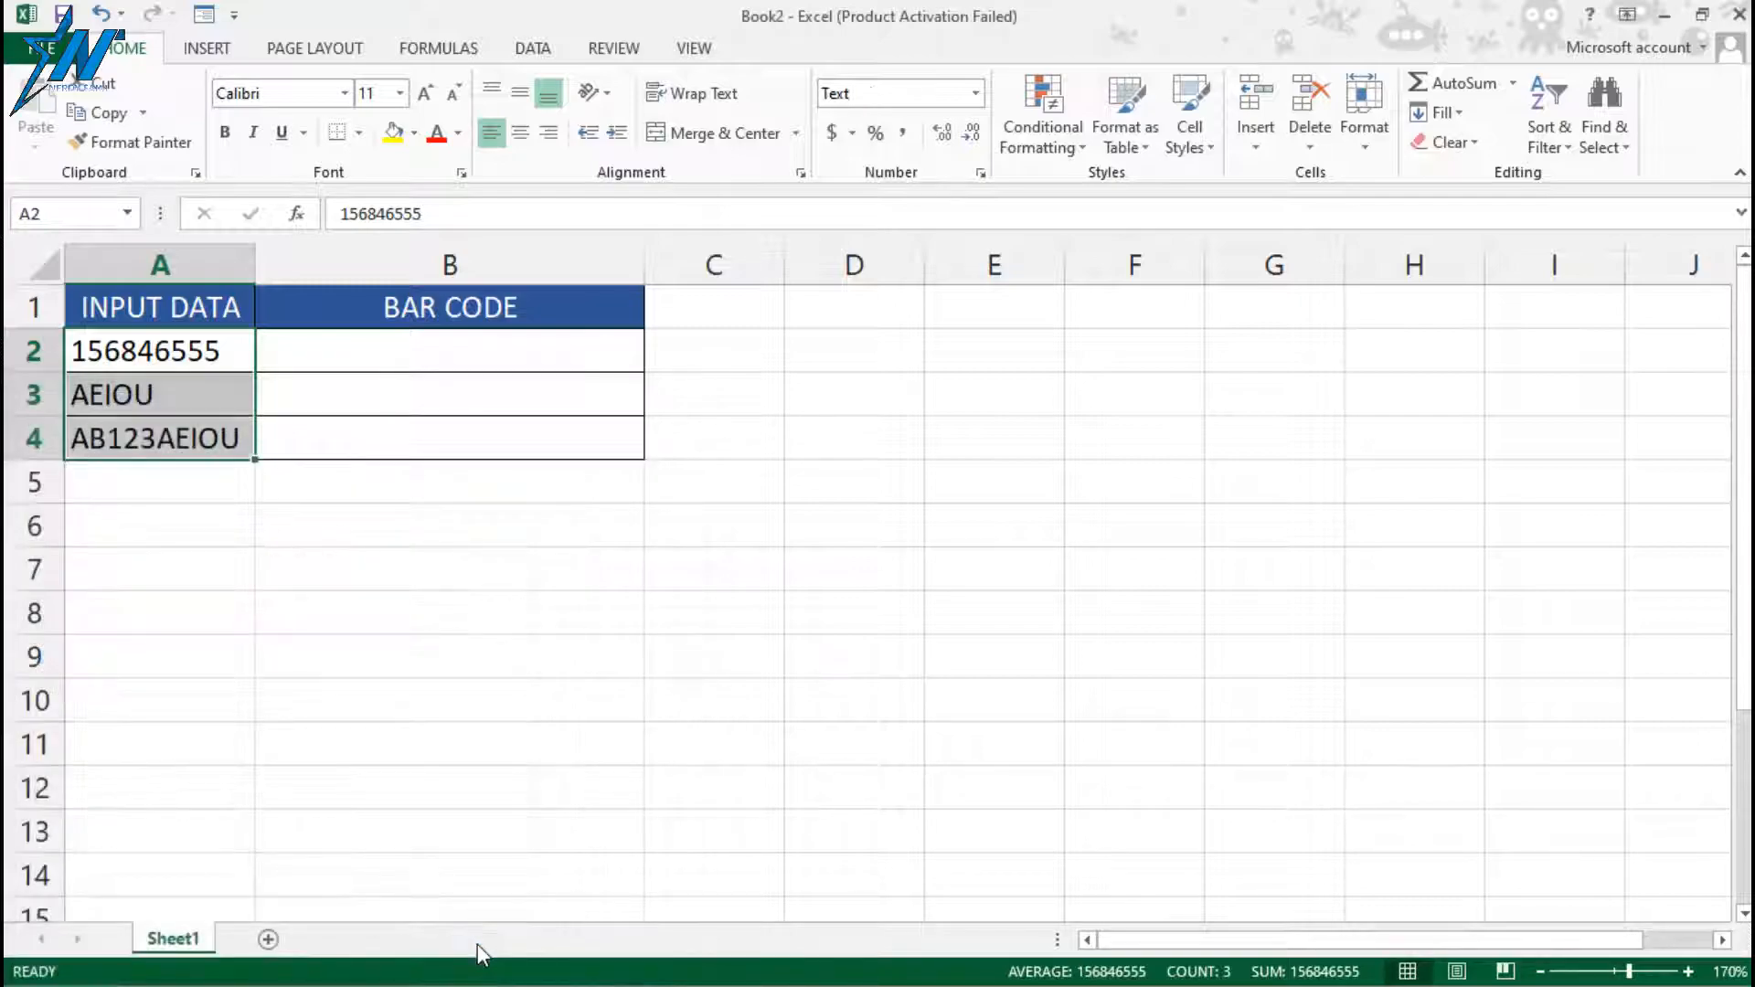
{"action": "left_click_drag", "start_coordinate": [167, 357], "coordinate": [166, 441]}
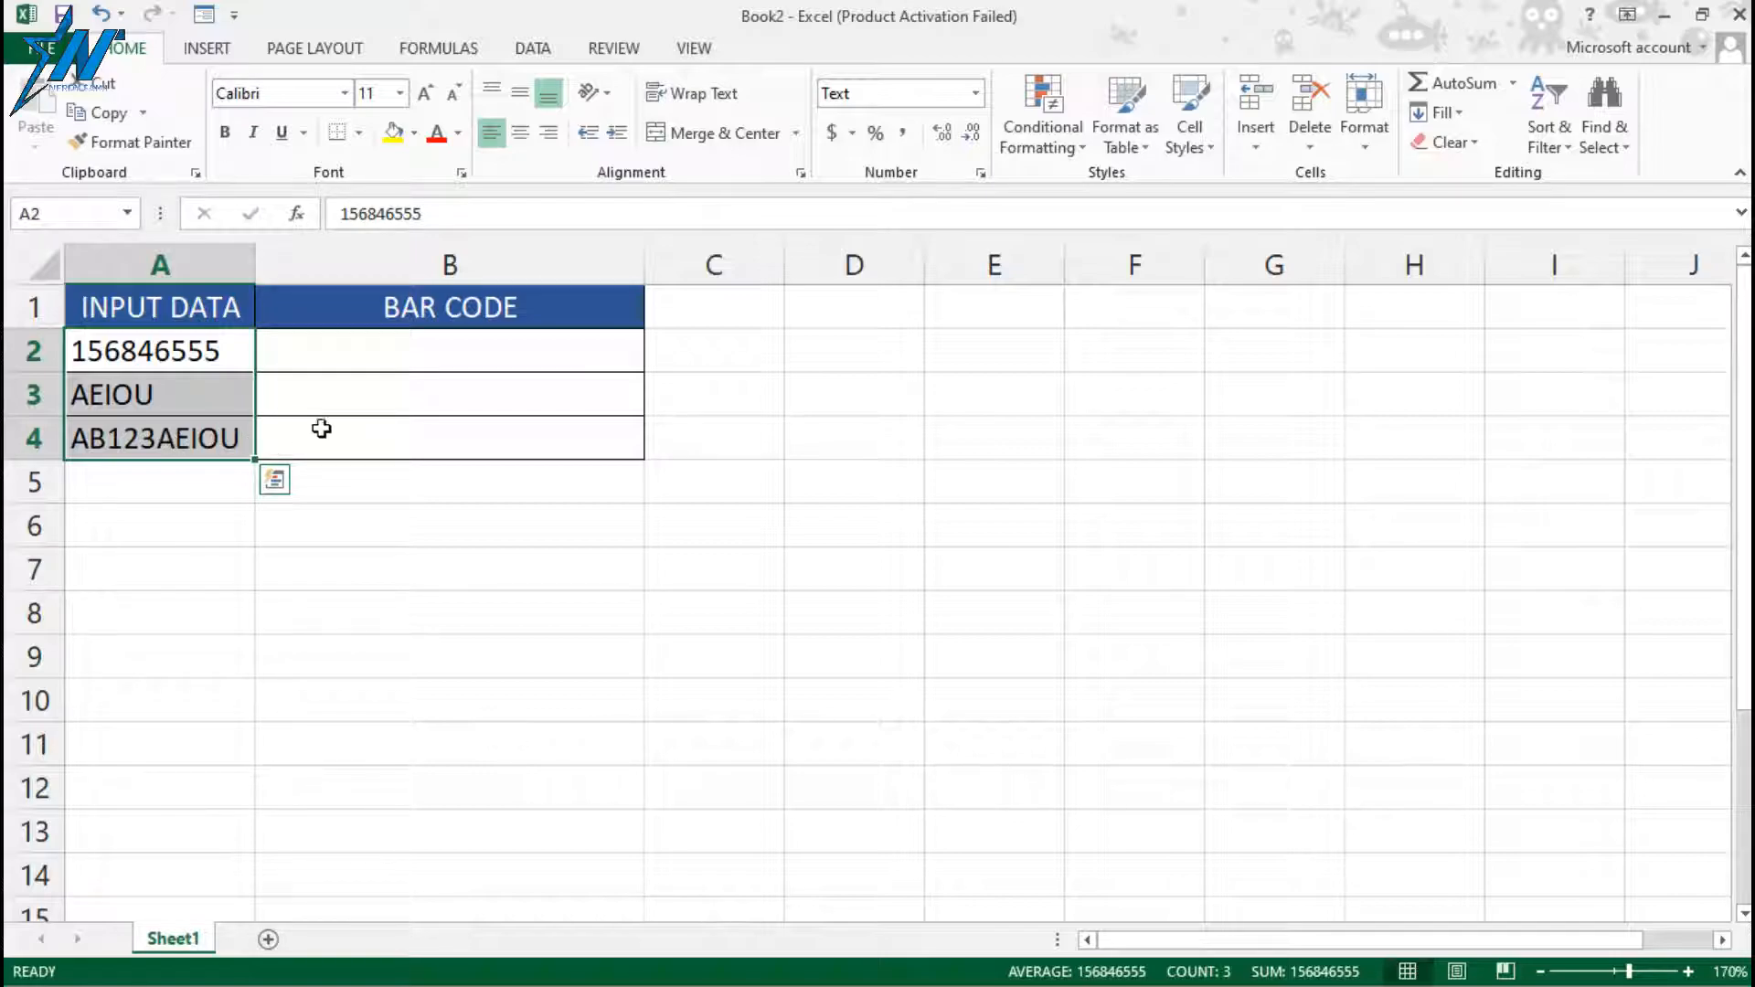
Enter the formula ="("&A2&")" in cell B2 to wrap the input data in parentheses.
{"action": "left_click", "coordinate": [367, 346]}
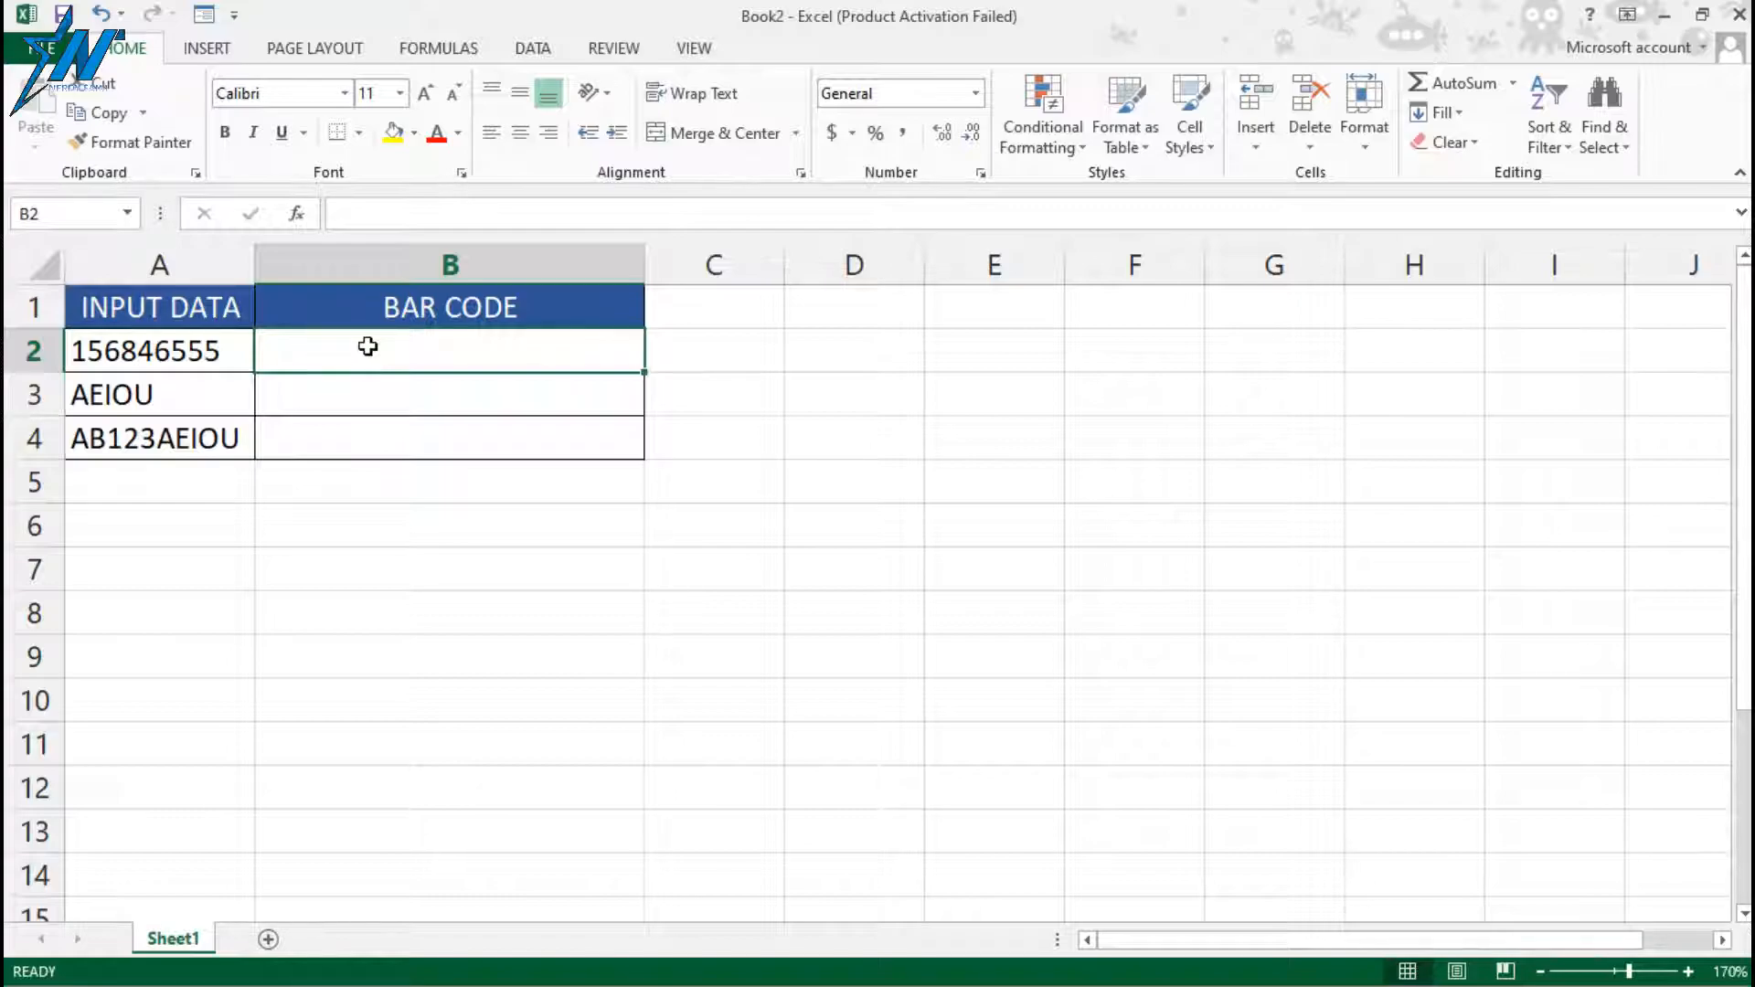
{"action": "type", "text": "="}
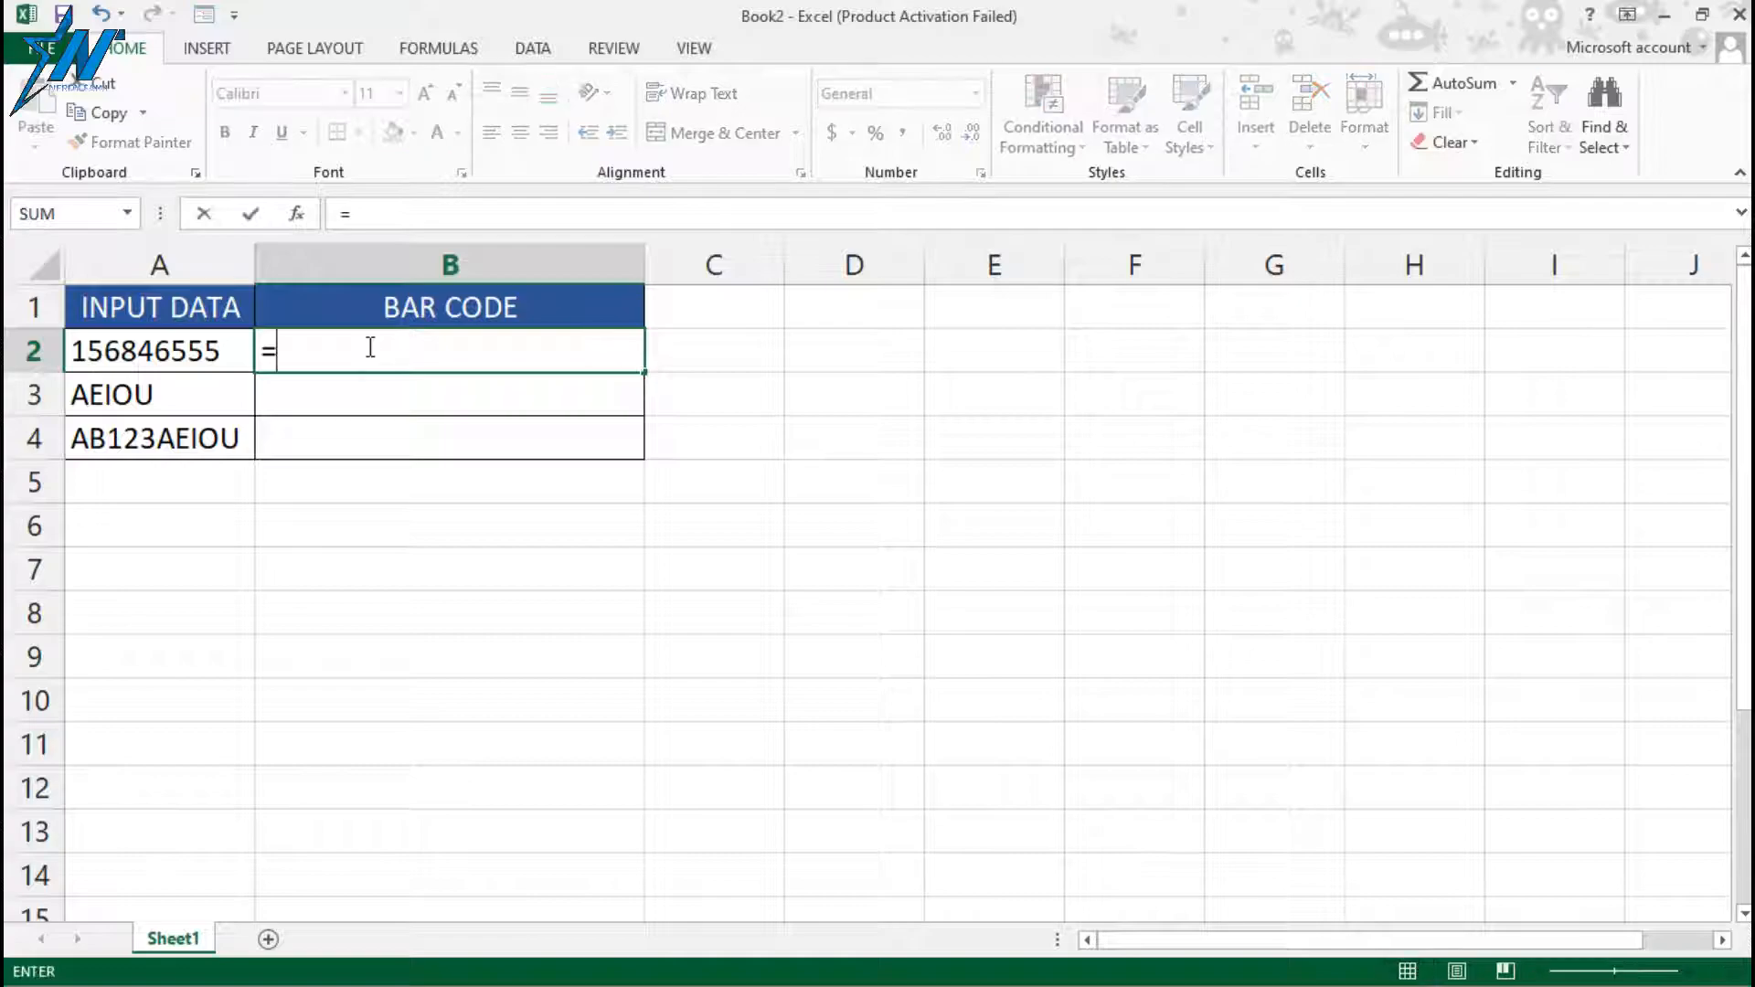
{"action": "type", "text": "\"("}
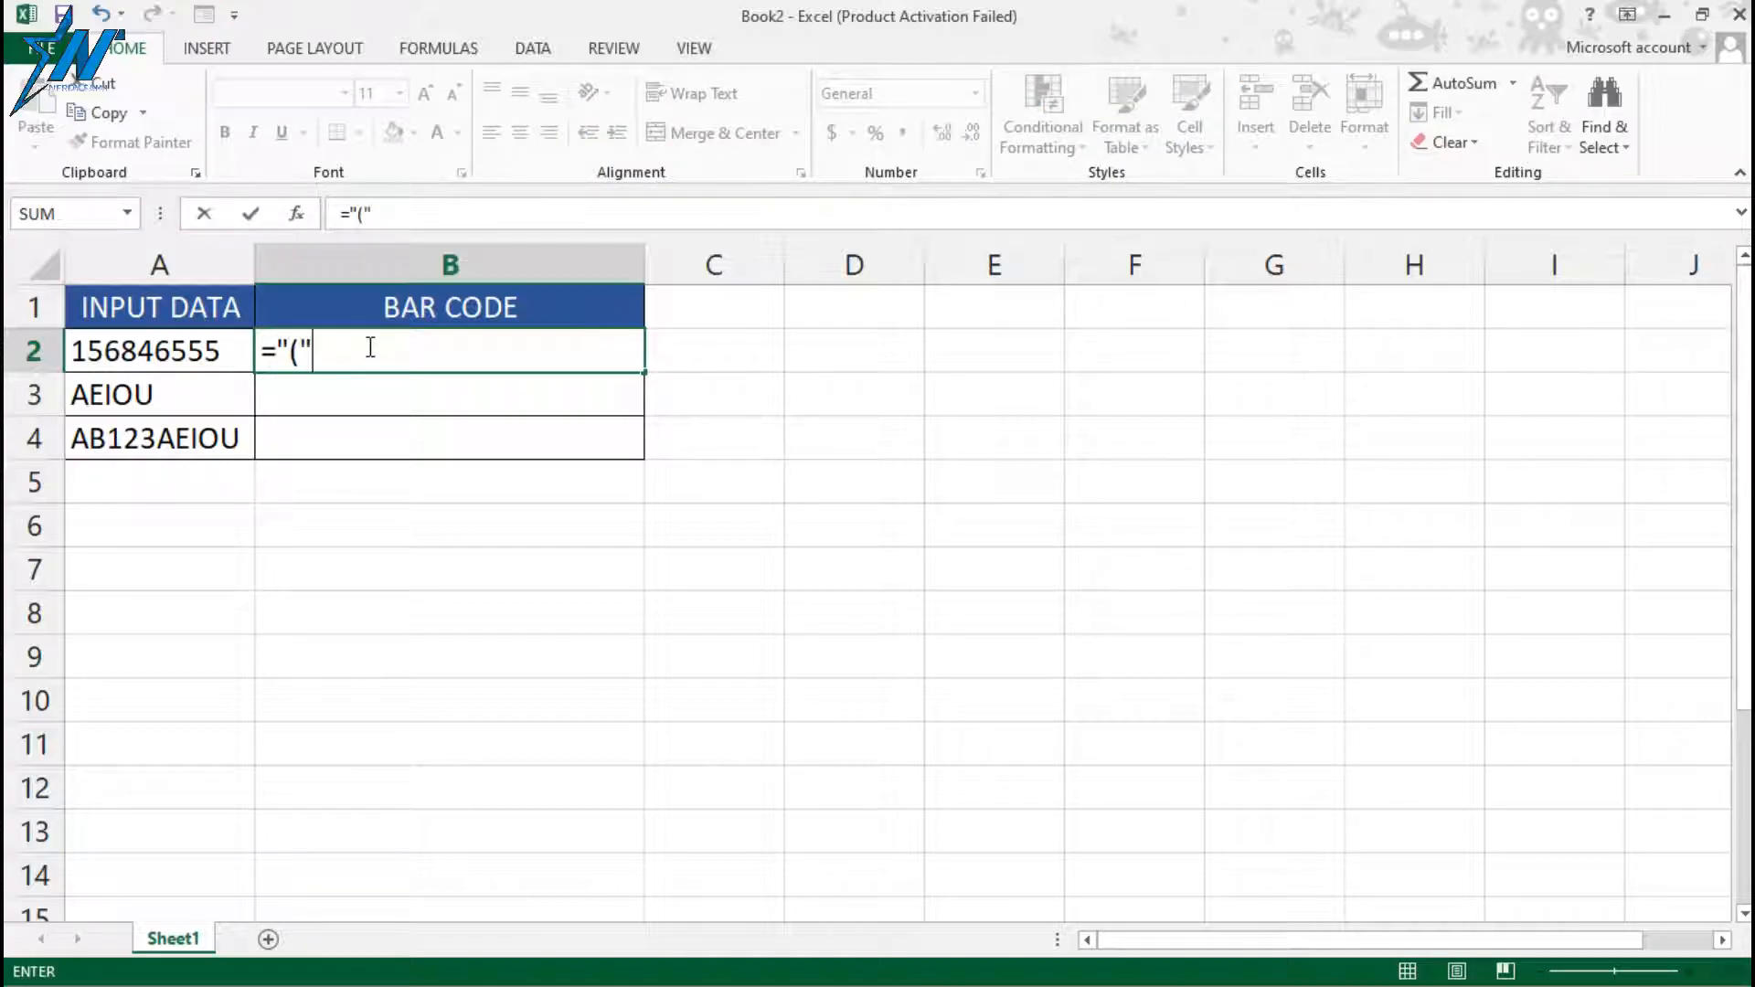
{"action": "type", "text": "\"&"}
{"action": "left_click", "coordinate": [148, 340]}
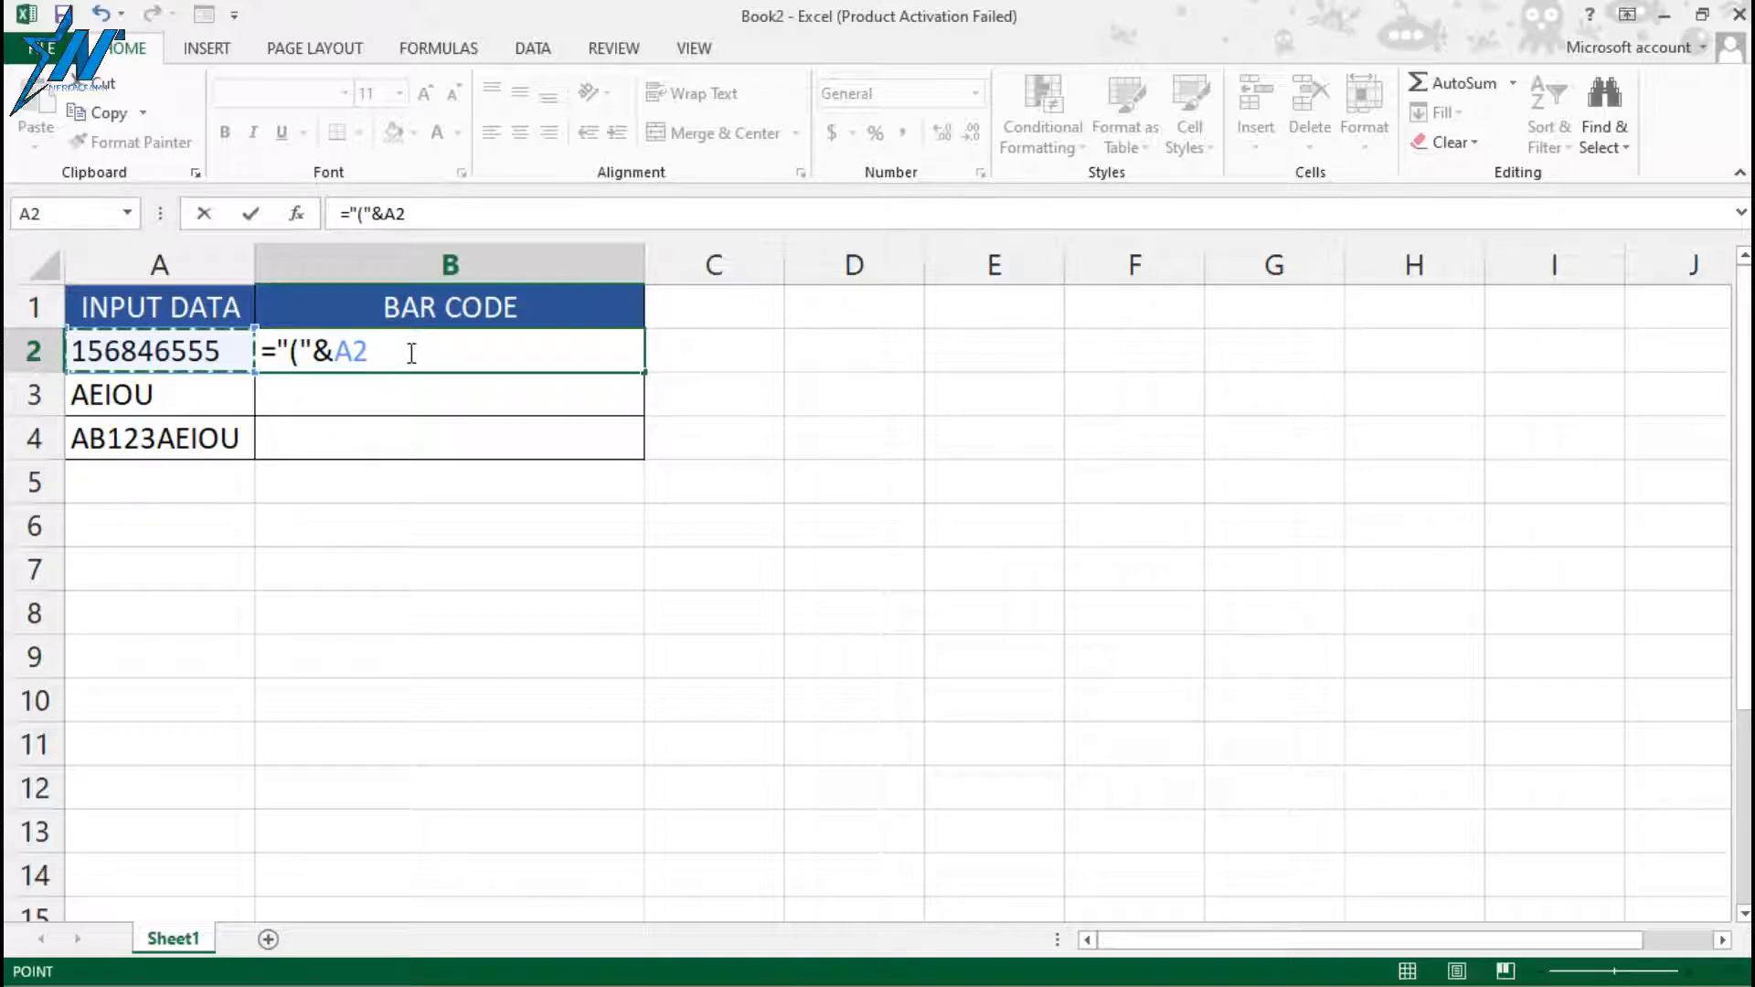
{"action": "type", "text": "&"}
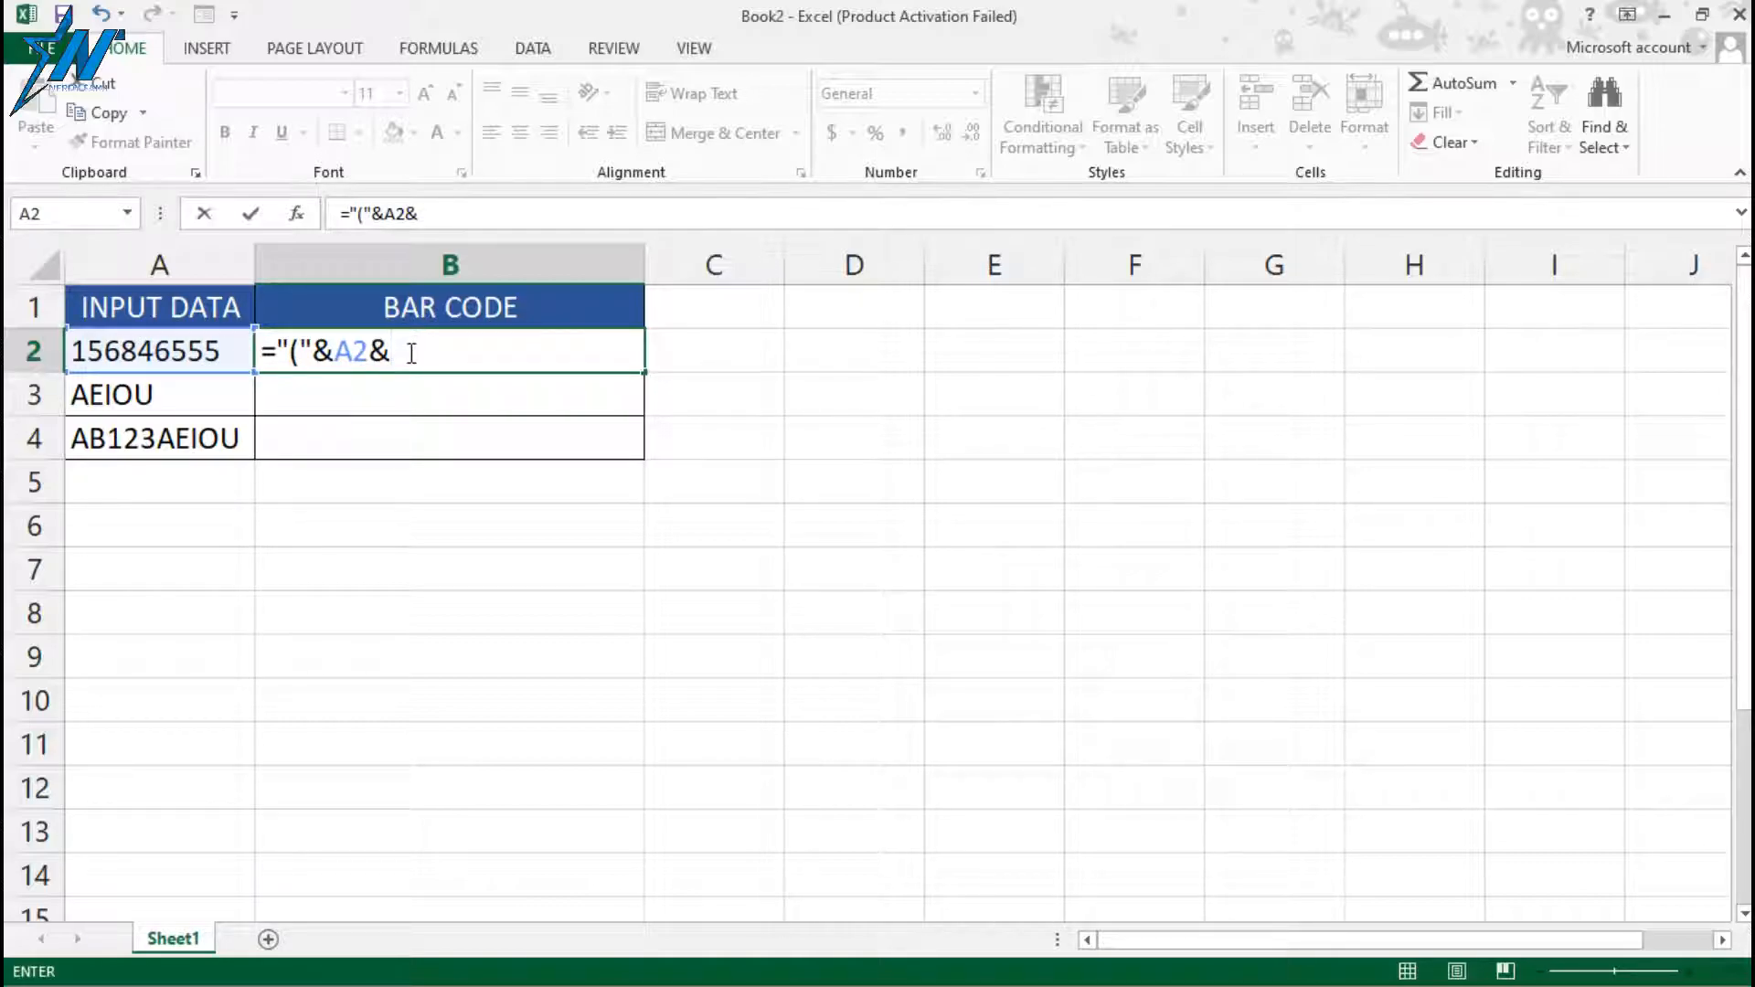
{"action": "type", "text": "\")"}
{"action": "key", "text": "Return"}
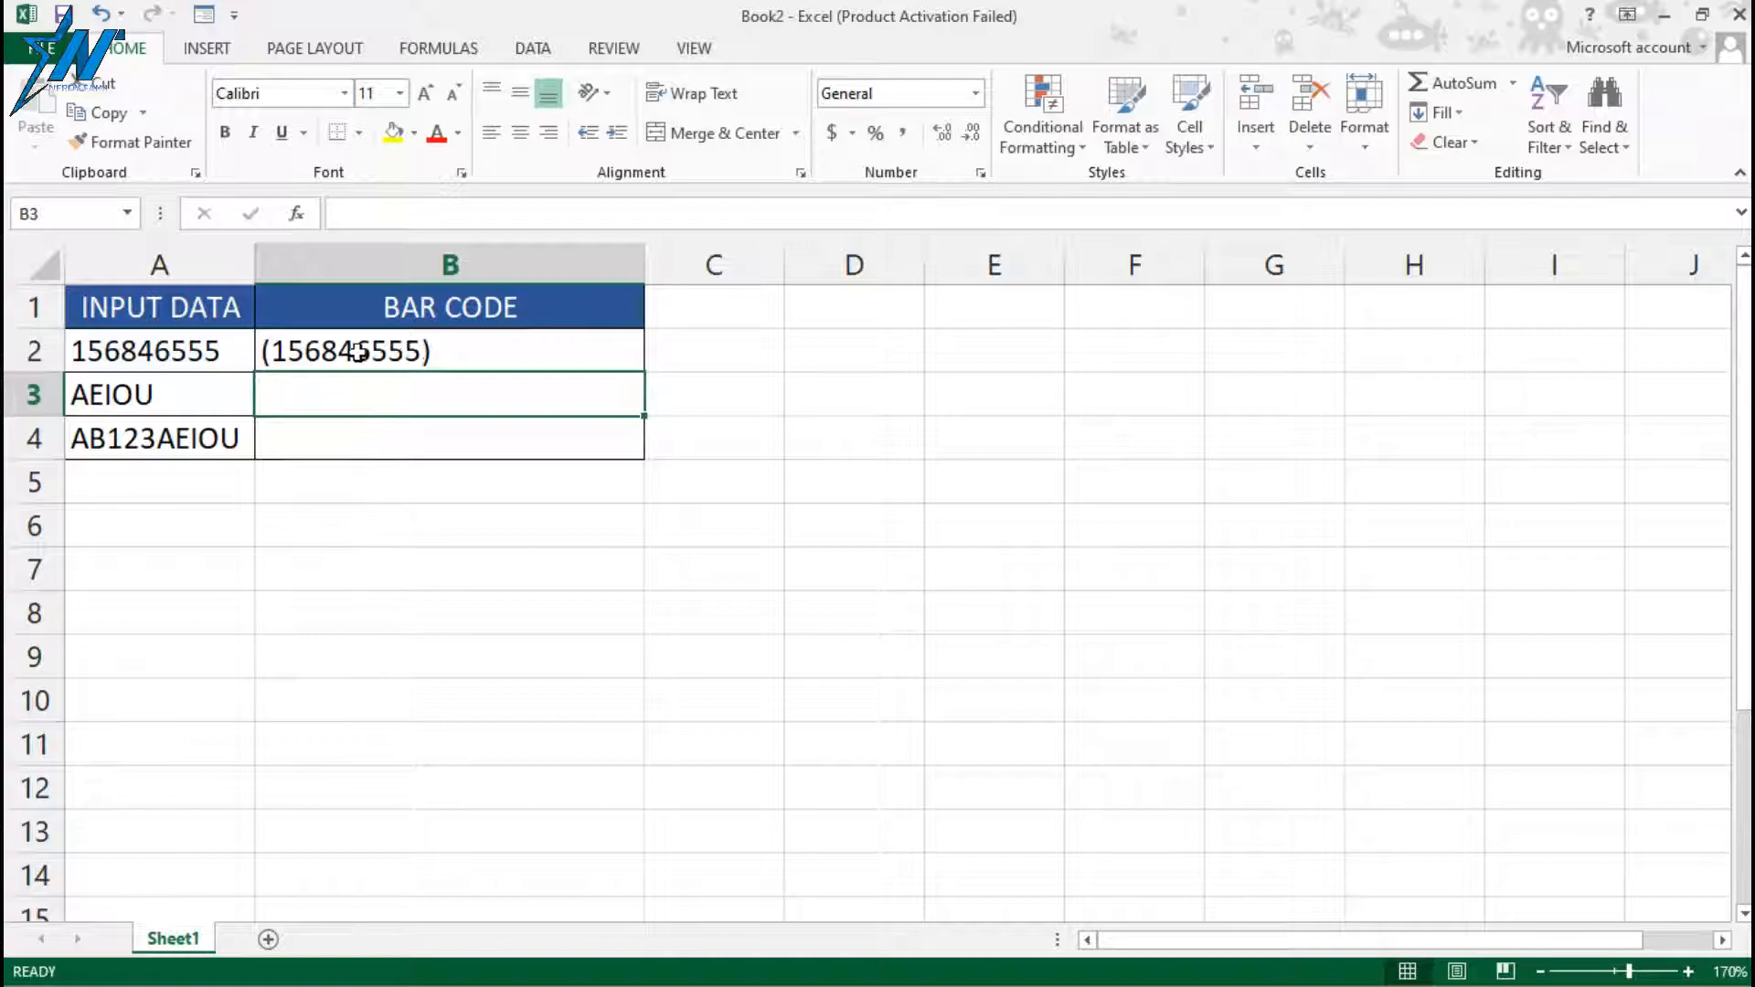
Fill the B2 formula down through B4 and check the copied entries against the input data.
{"action": "left_click_drag", "start_coordinate": [192, 353], "coordinate": [345, 353]}
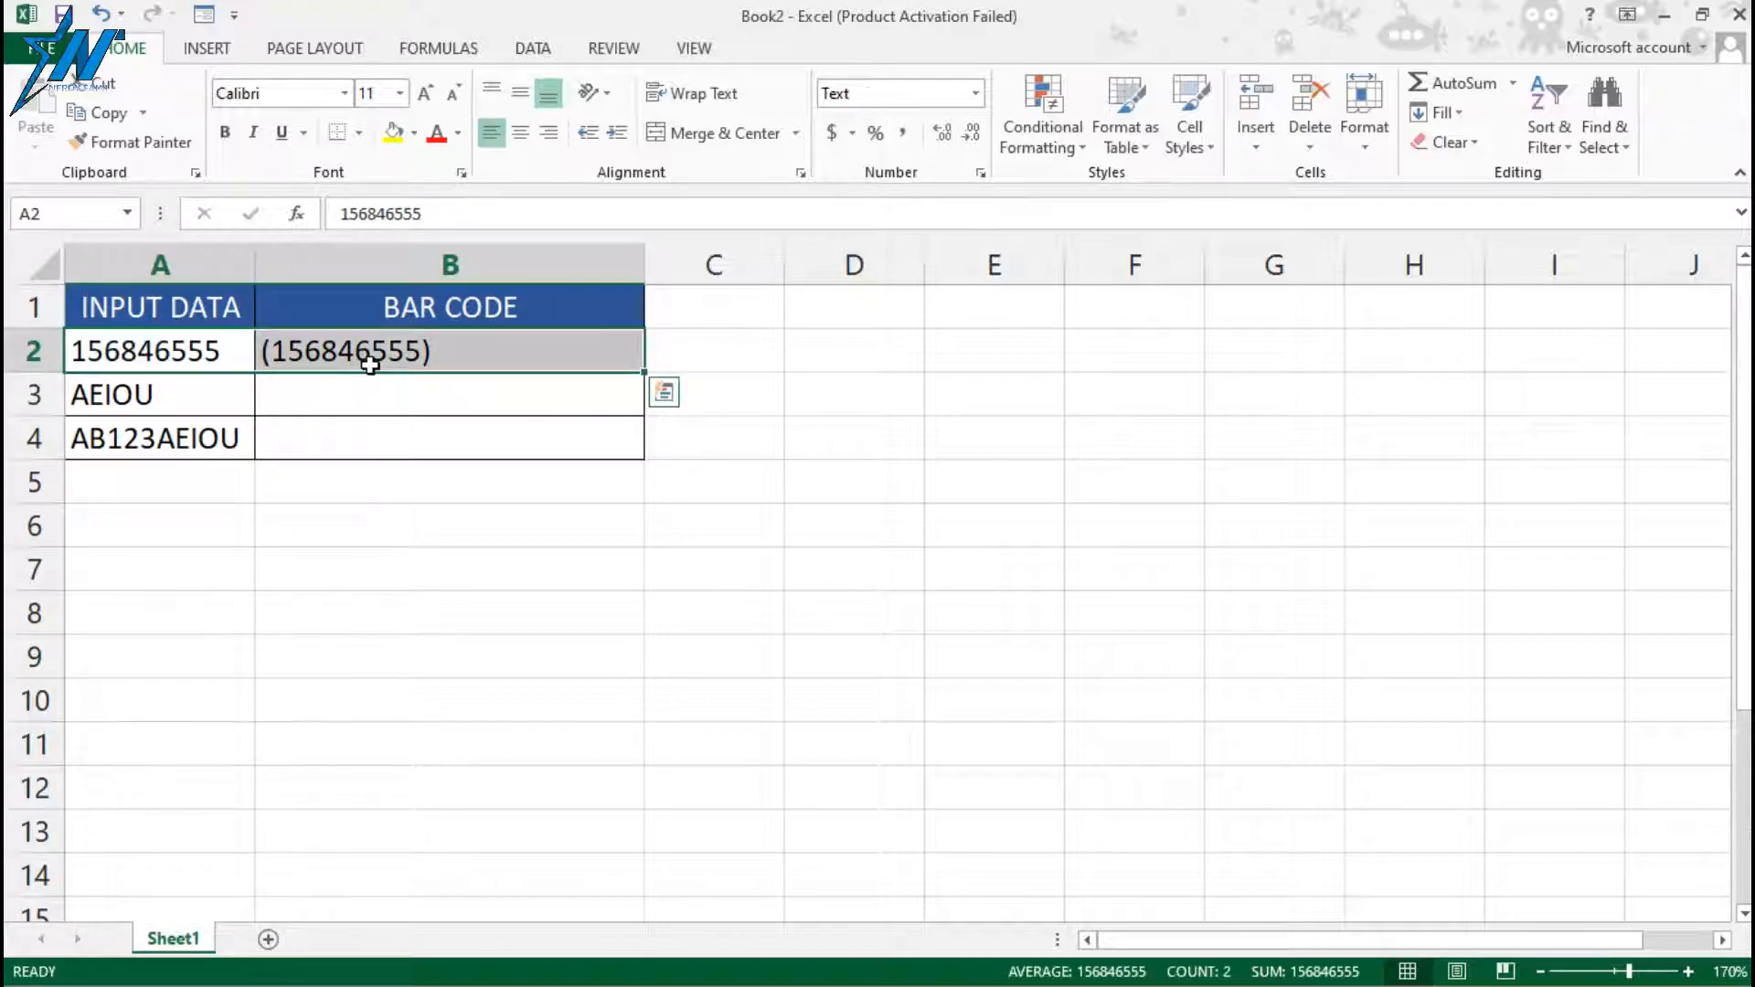
{"action": "left_click", "coordinate": [370, 362]}
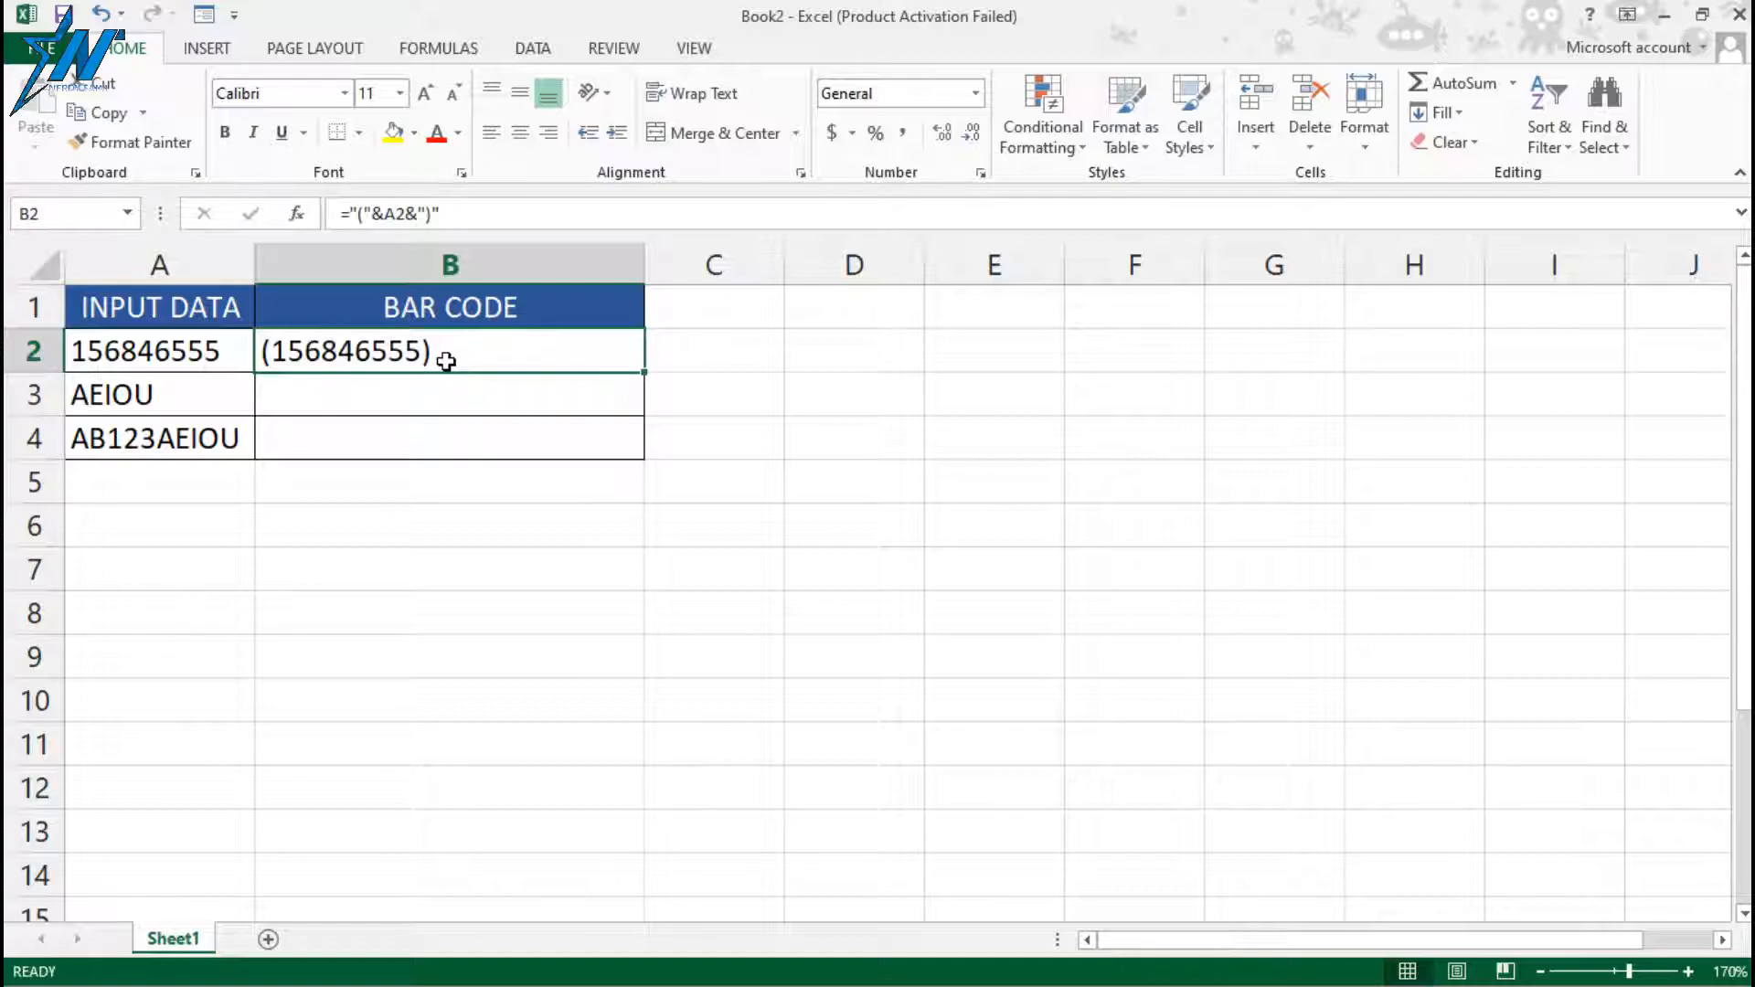
{"action": "left_click", "coordinate": [140, 355]}
{"action": "left_click", "coordinate": [398, 359]}
{"action": "left_click_drag", "start_coordinate": [643, 373], "coordinate": [648, 459]}
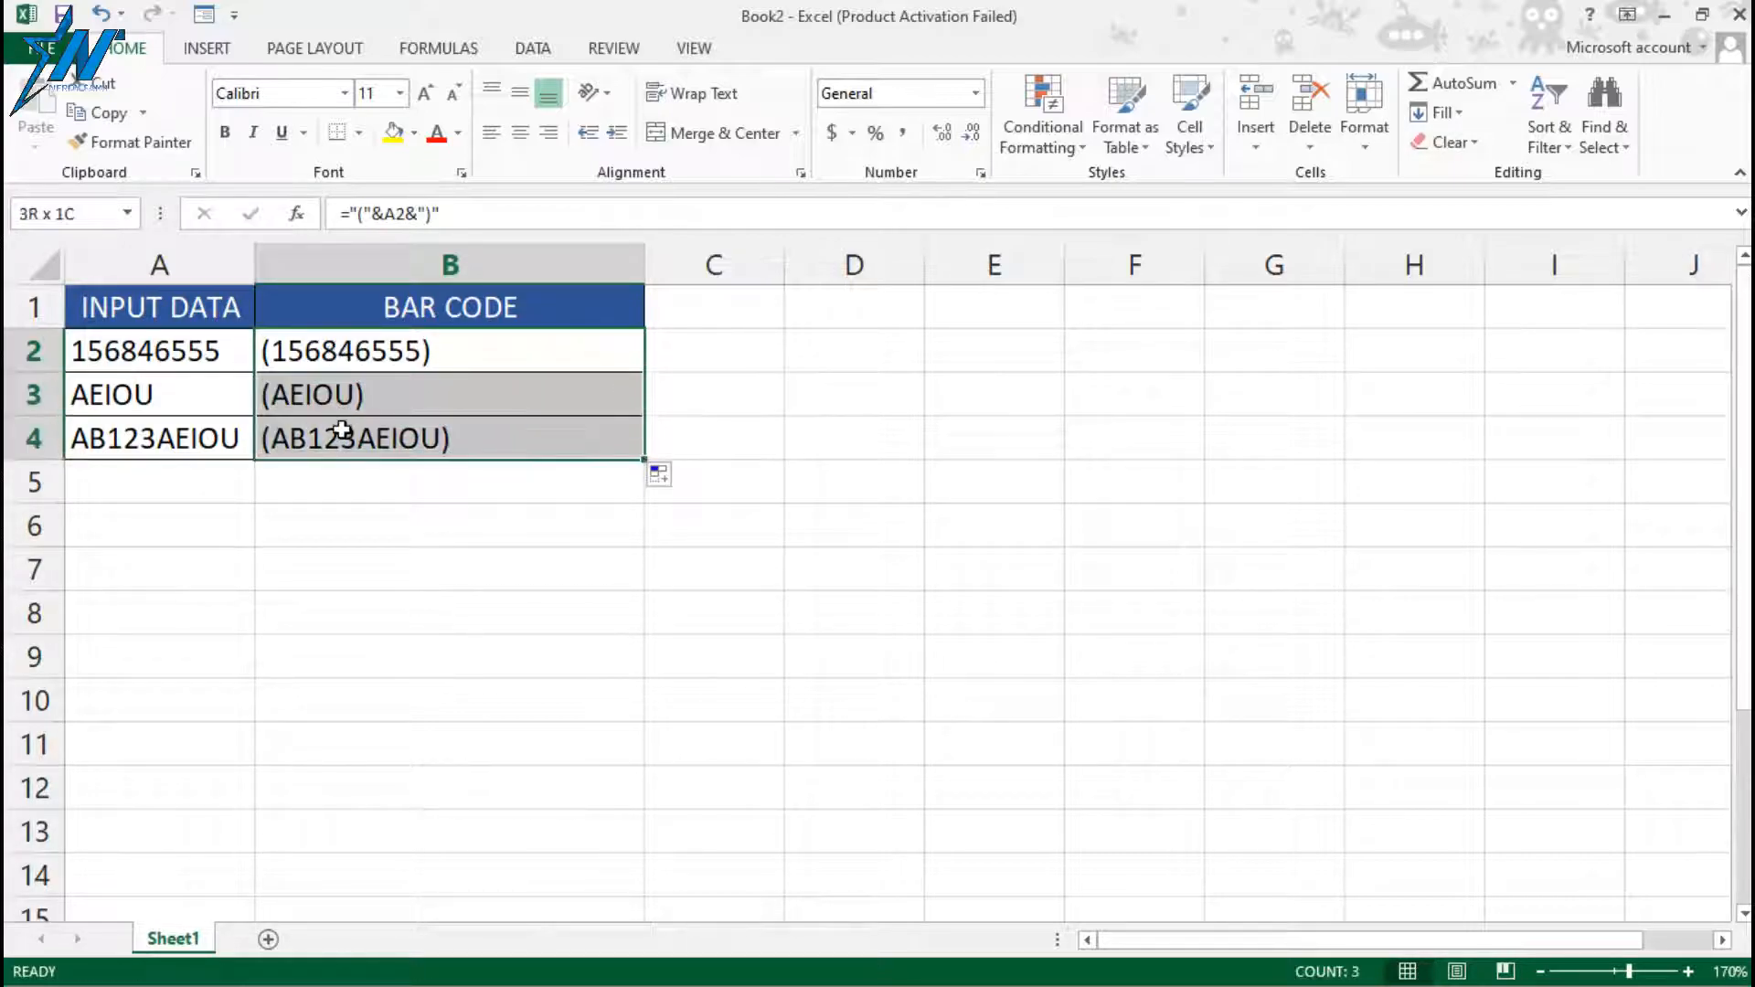
{"action": "left_click", "coordinate": [152, 403]}
{"action": "left_click_drag", "start_coordinate": [153, 404], "coordinate": [325, 451]}
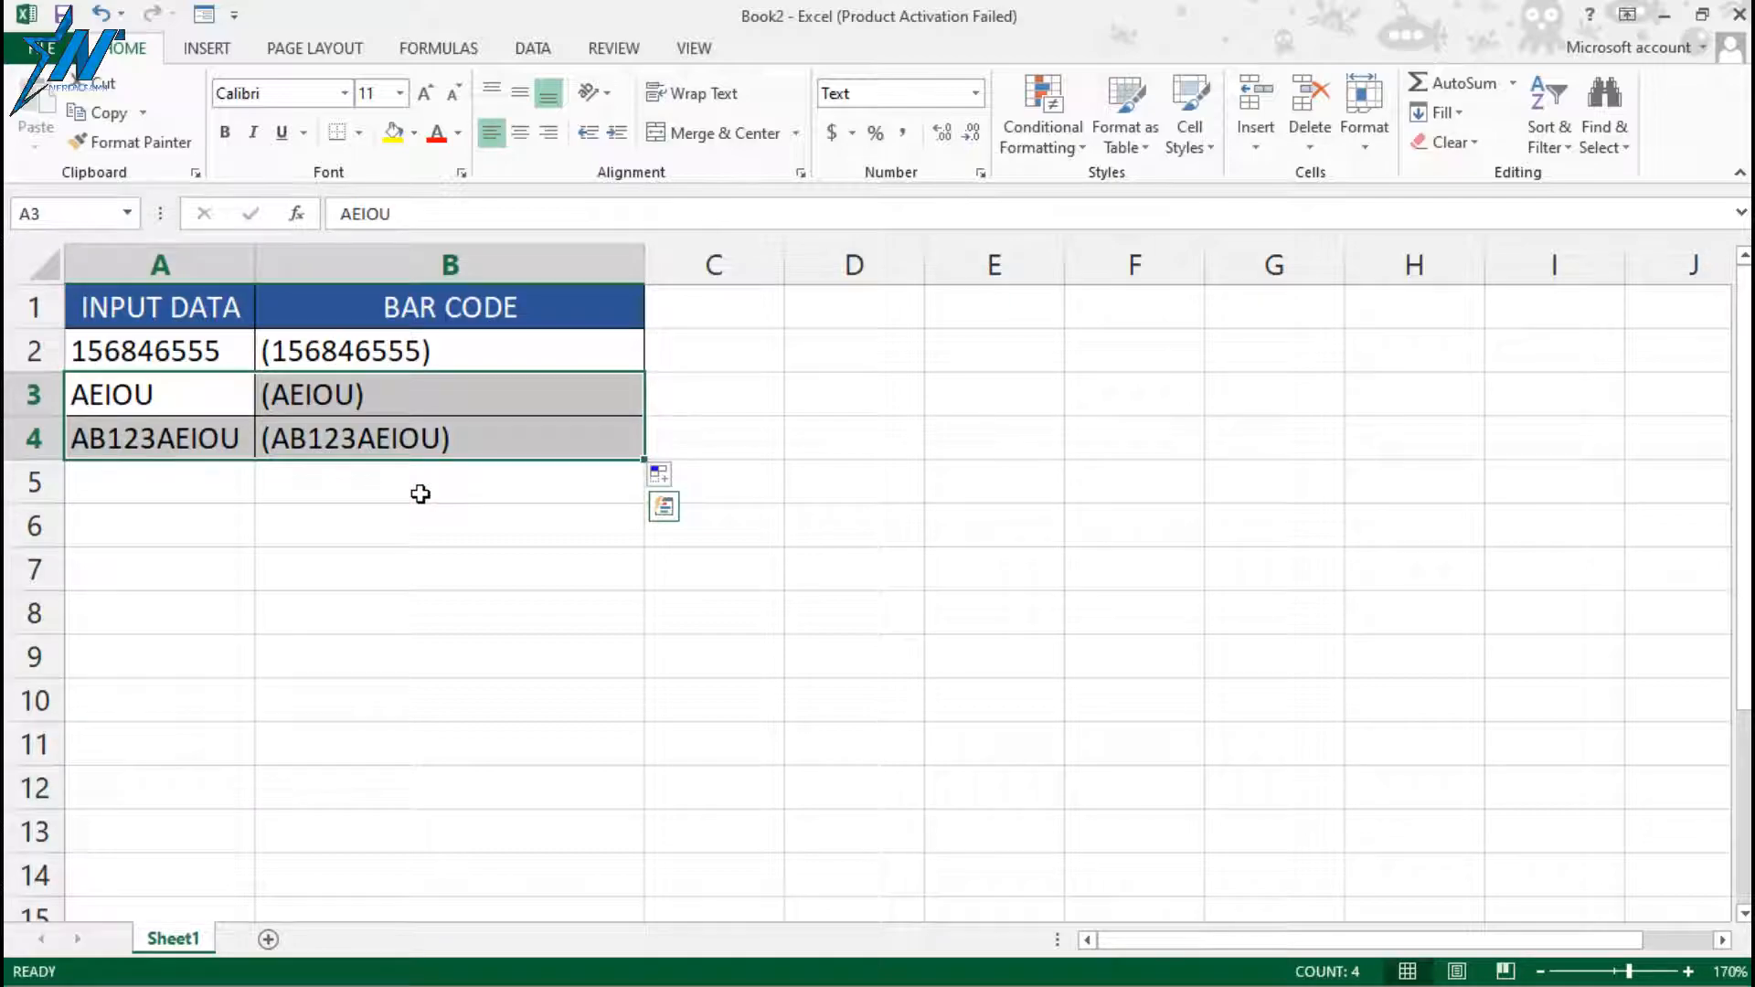
{"action": "left_click", "coordinate": [403, 407]}
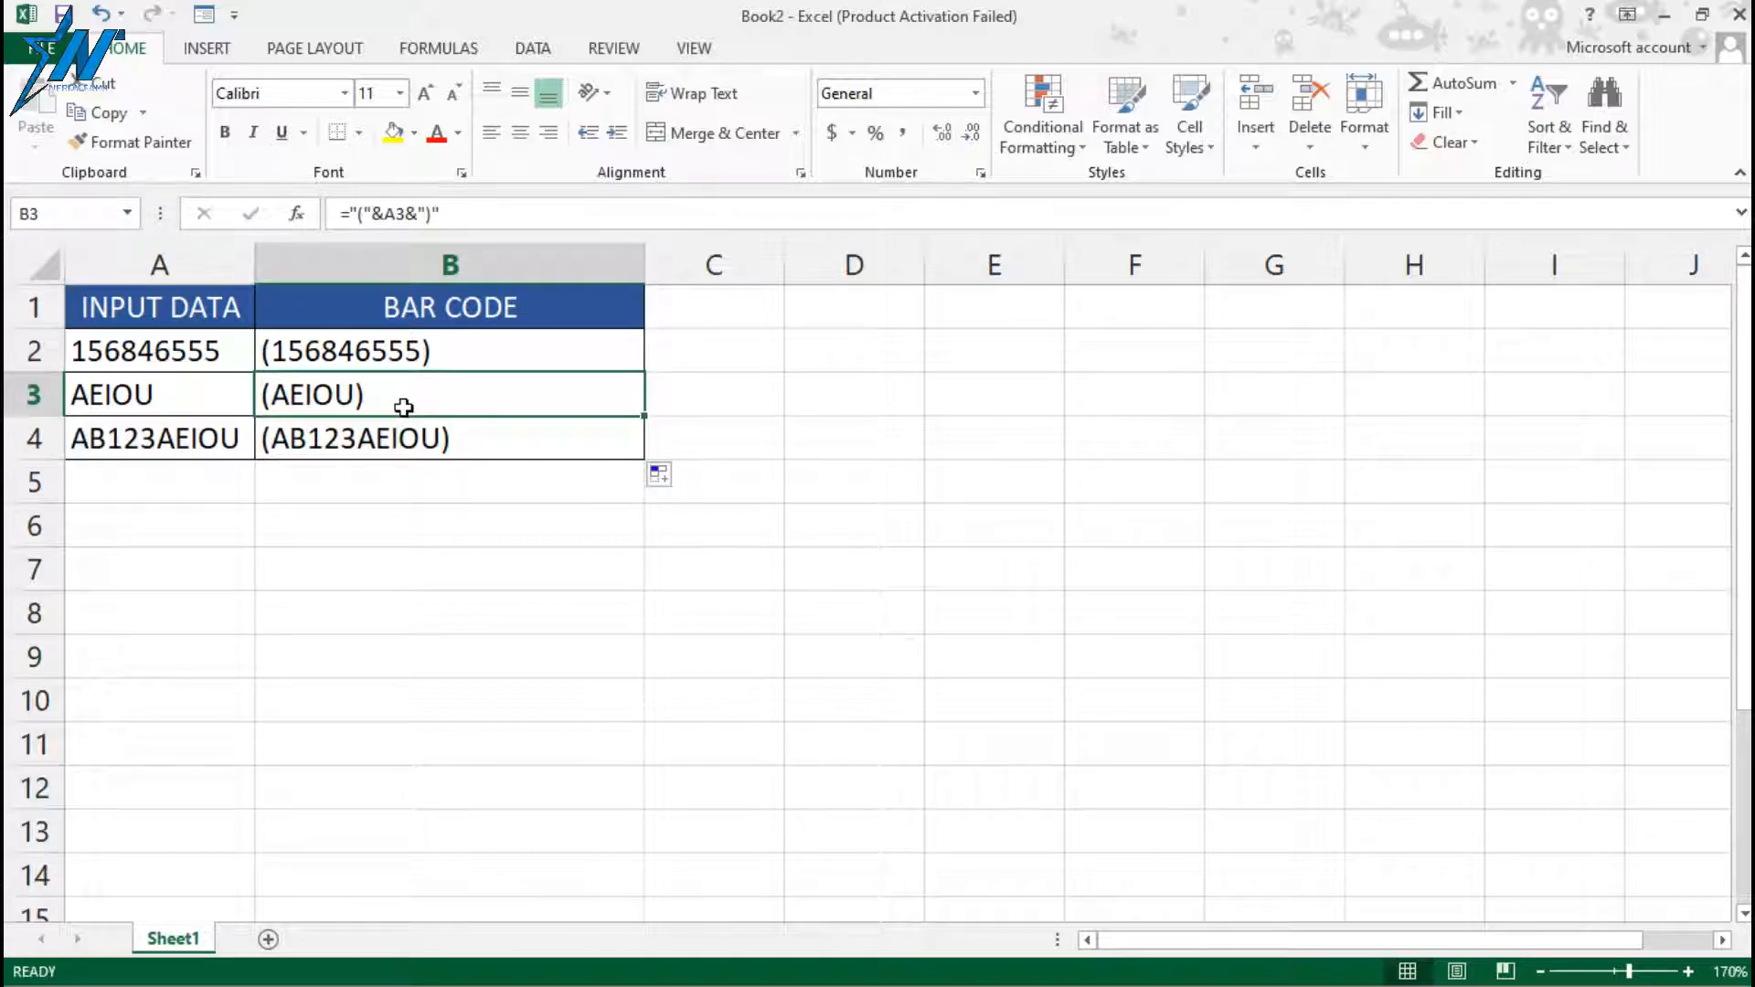
Apply the IDAHC39M Code 39 barcode font to cells B2:B4.
{"action": "left_click_drag", "start_coordinate": [381, 338], "coordinate": [377, 435]}
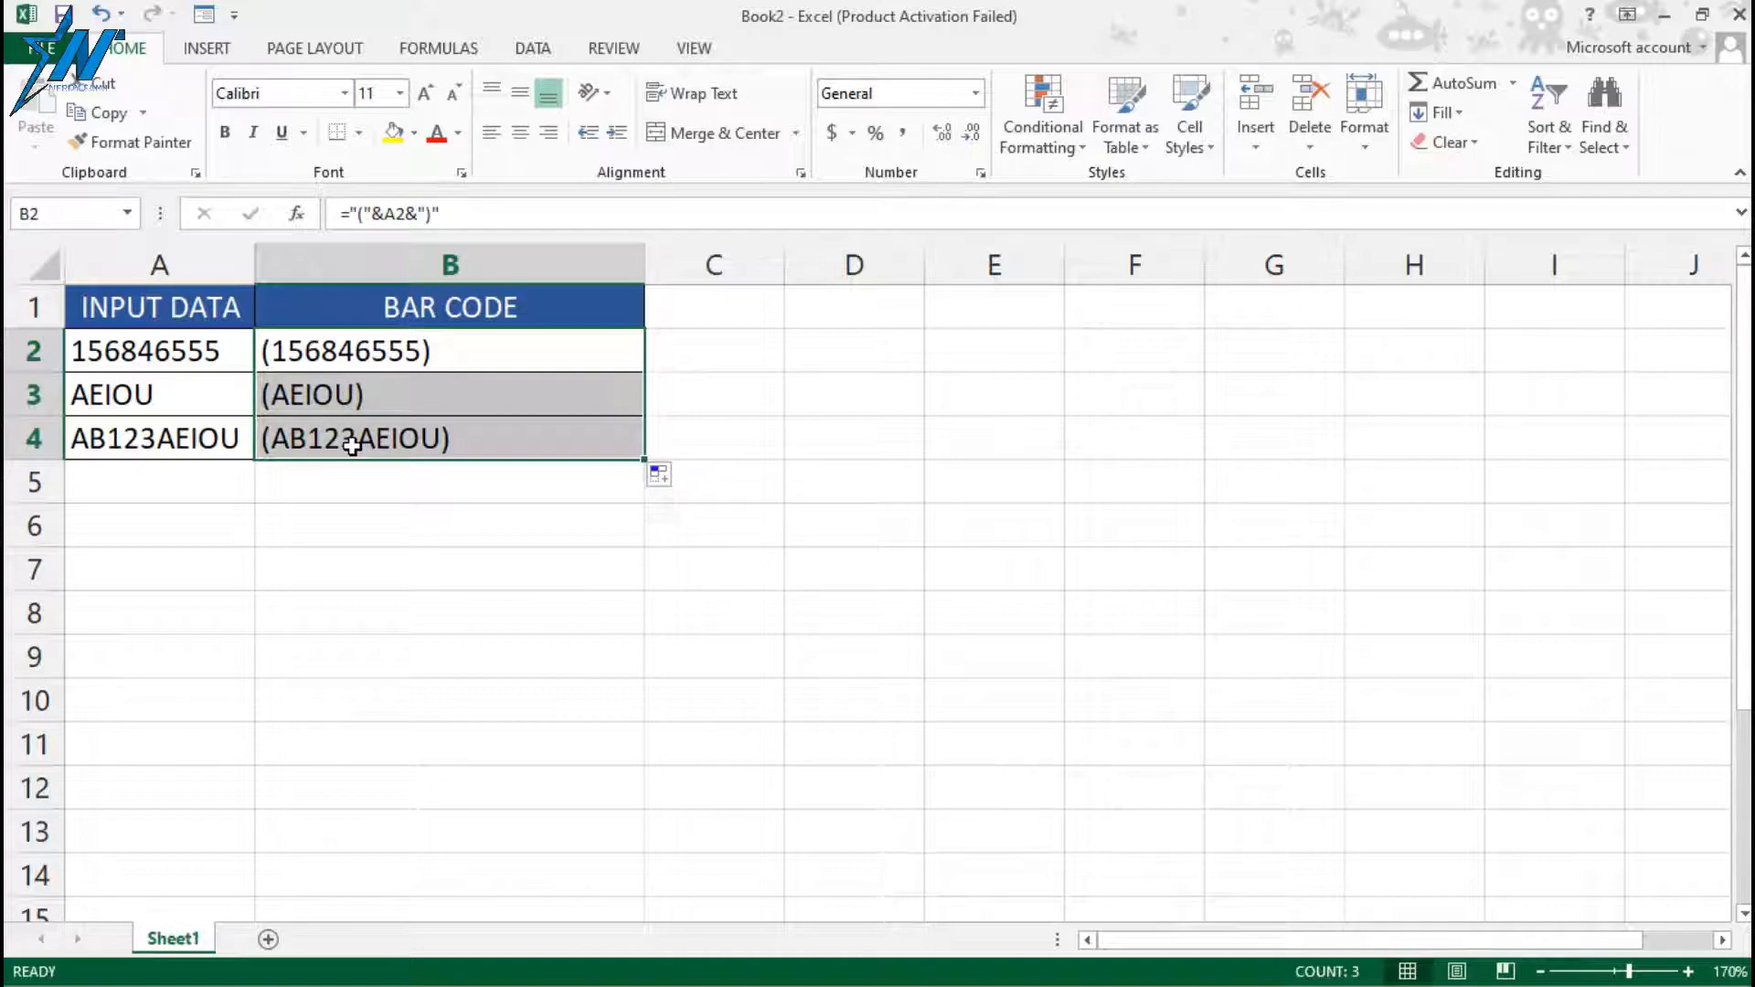
{"action": "left_click", "coordinate": [346, 94]}
{"action": "left_click_drag", "start_coordinate": [564, 151], "coordinate": [573, 398]}
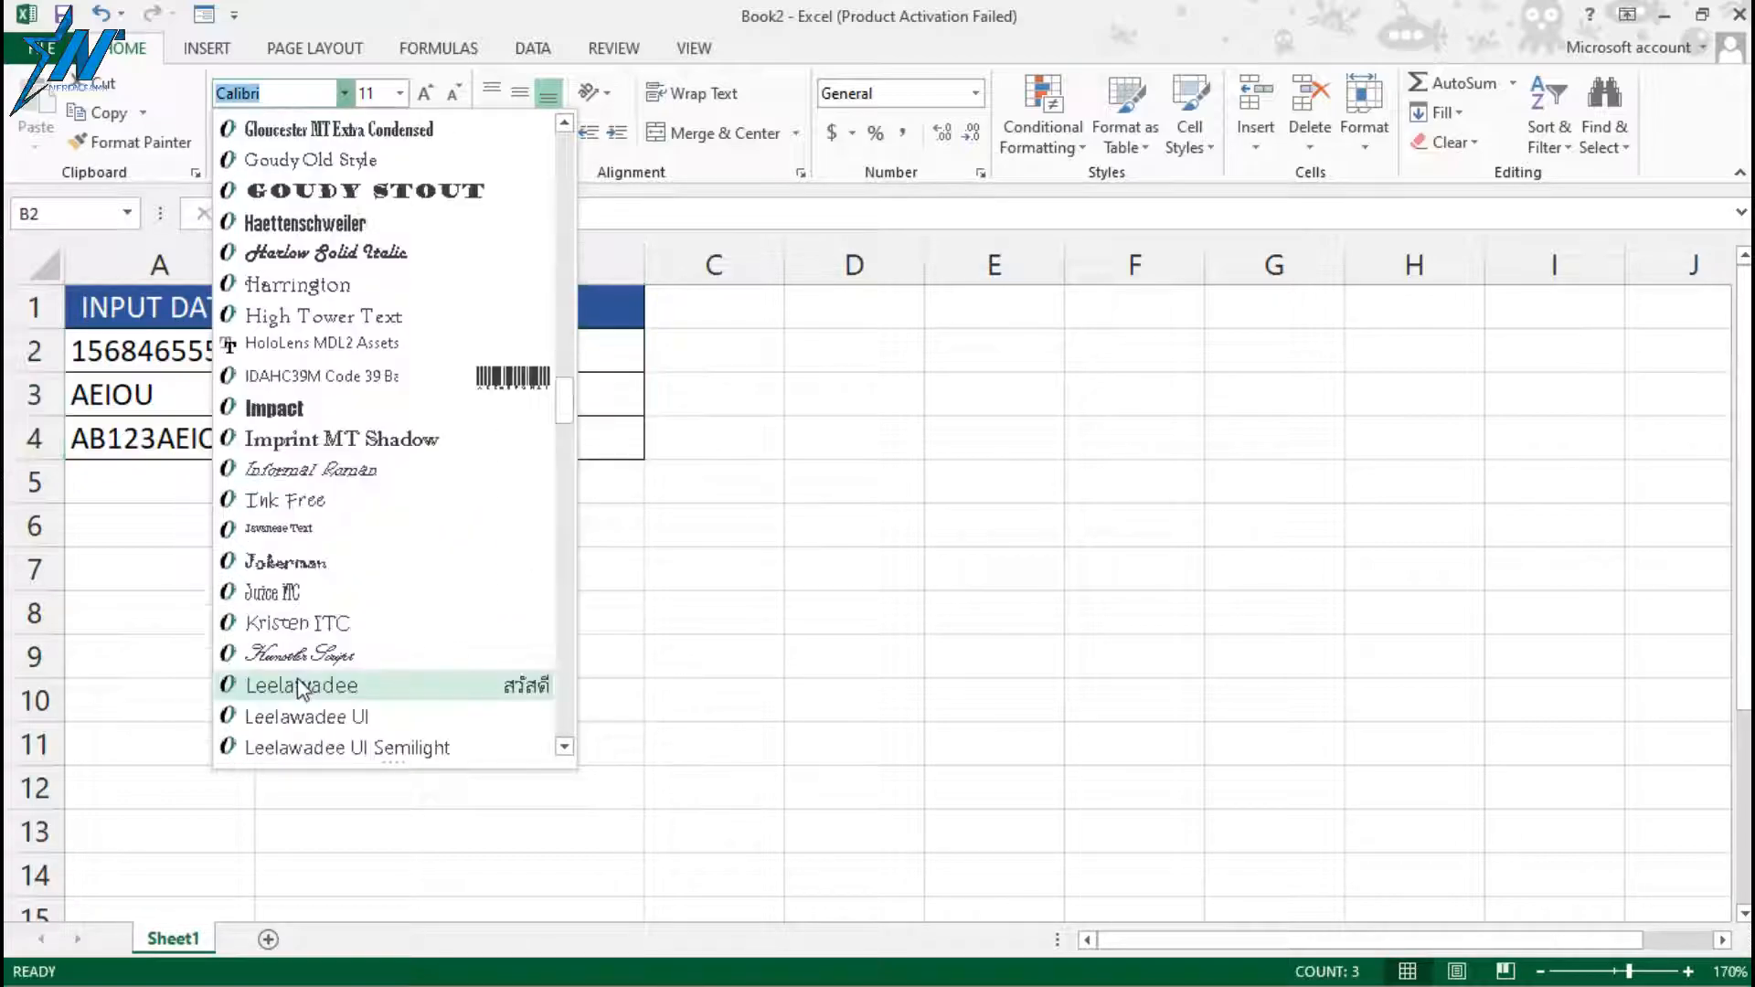
{"action": "left_click", "coordinate": [420, 376]}
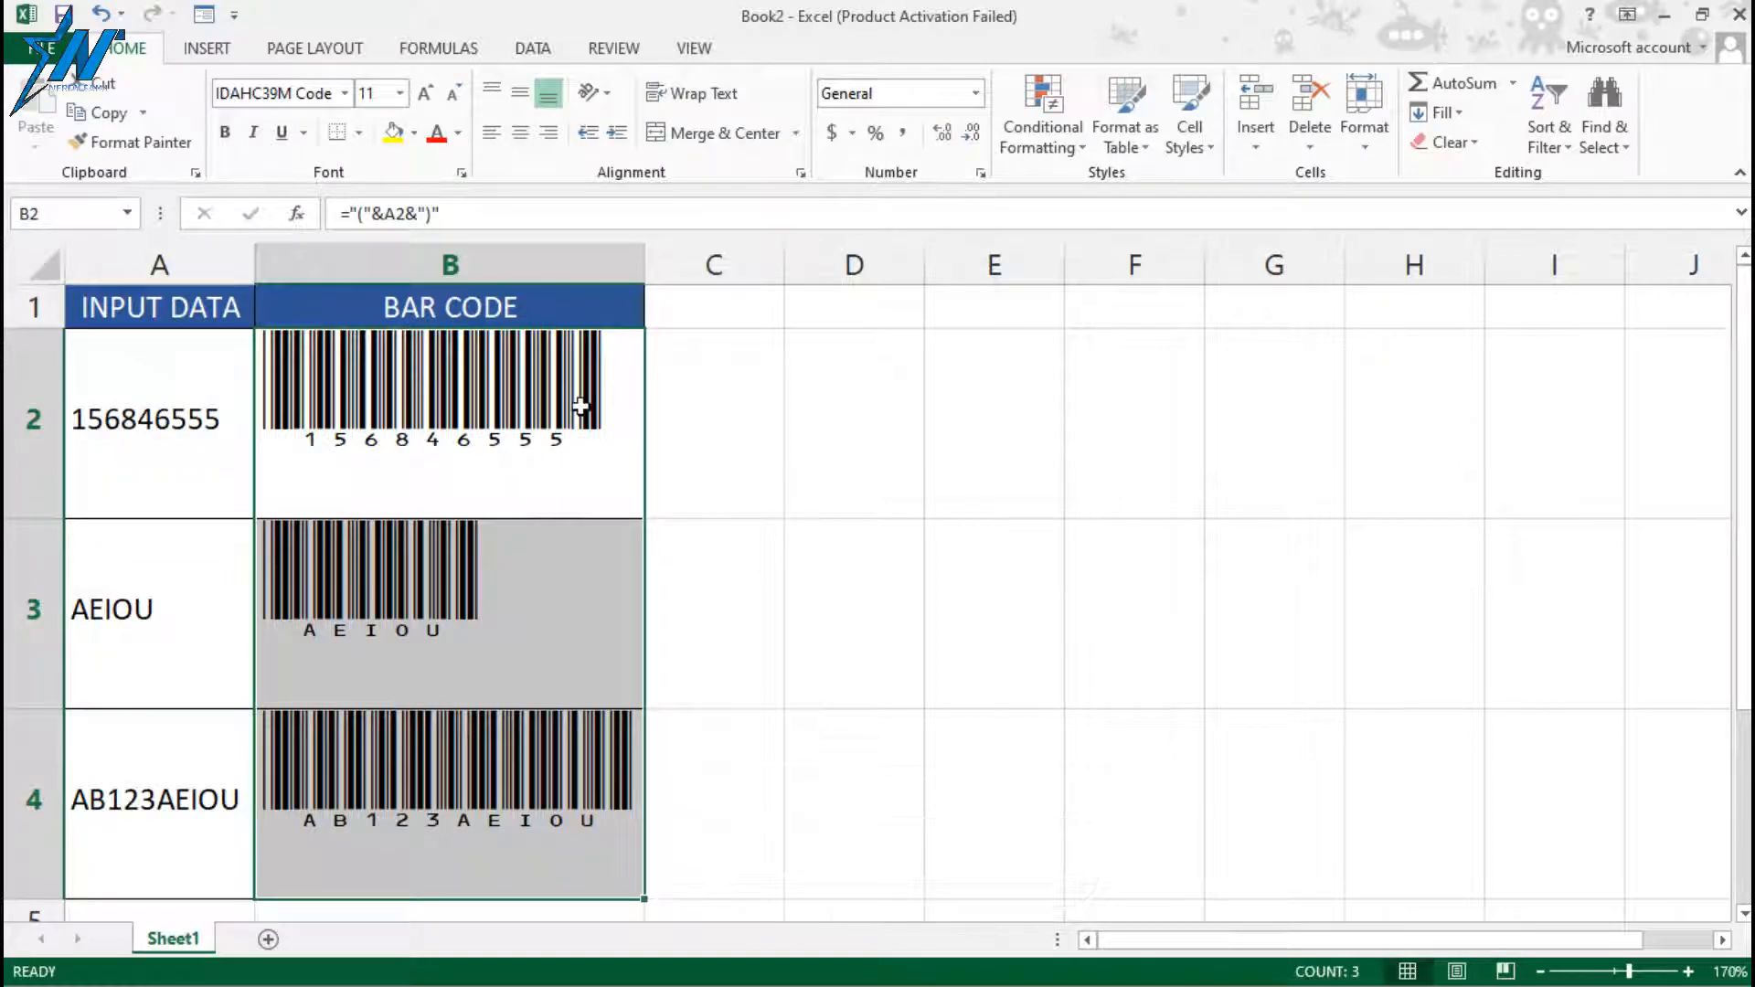
Replace the input data in cell A2 with 5896423 and append 12546 to the AEIOU entry in cell A3.
{"action": "left_click_drag", "start_coordinate": [674, 384], "coordinate": [412, 407]}
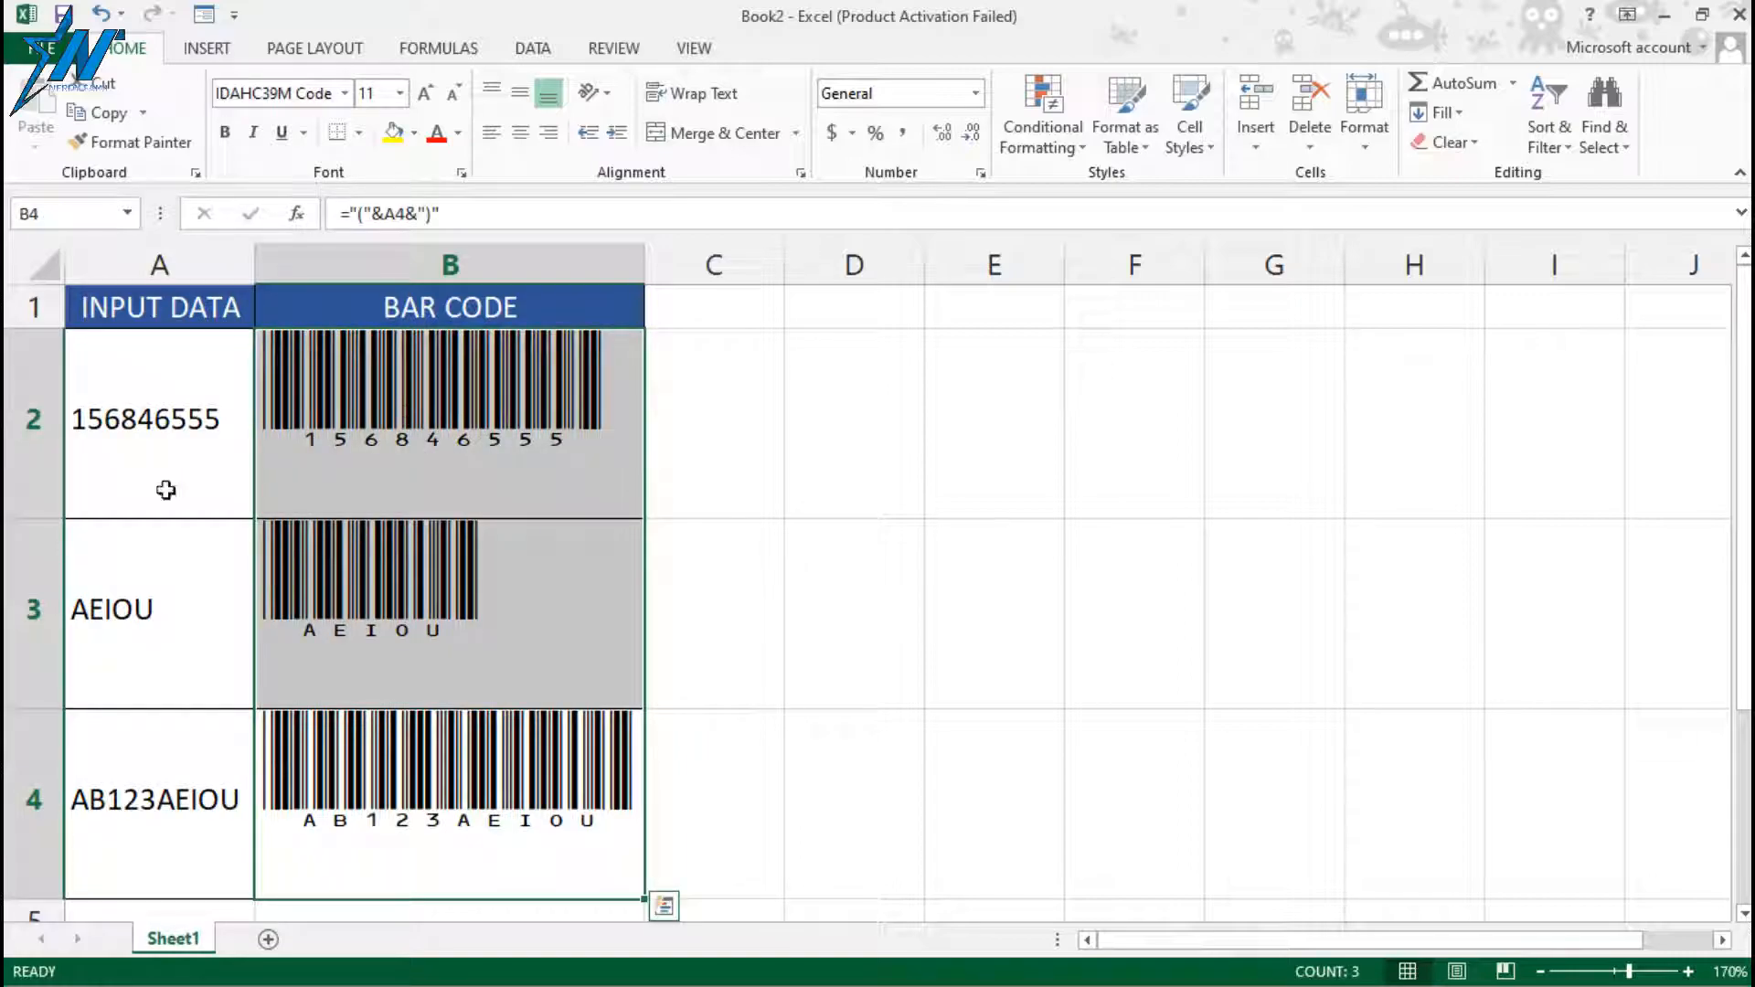
{"action": "left_click", "coordinate": [132, 430]}
{"action": "type", "text": "5896423"}
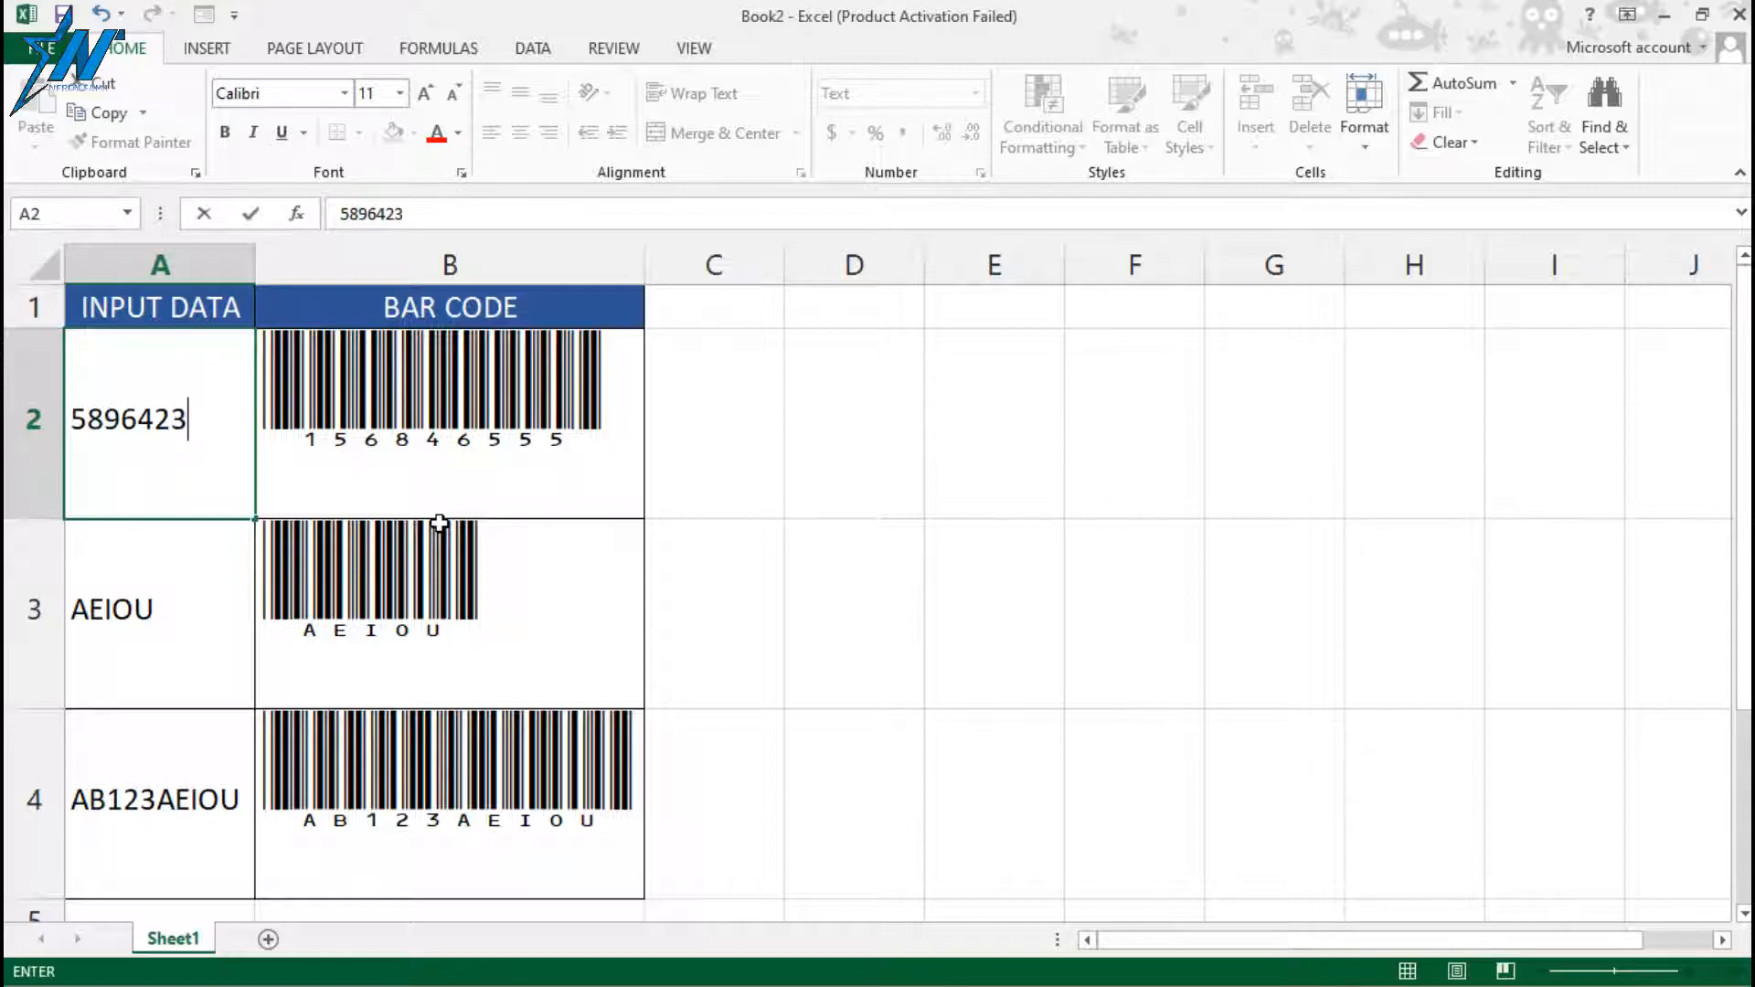
{"action": "key", "text": "Return"}
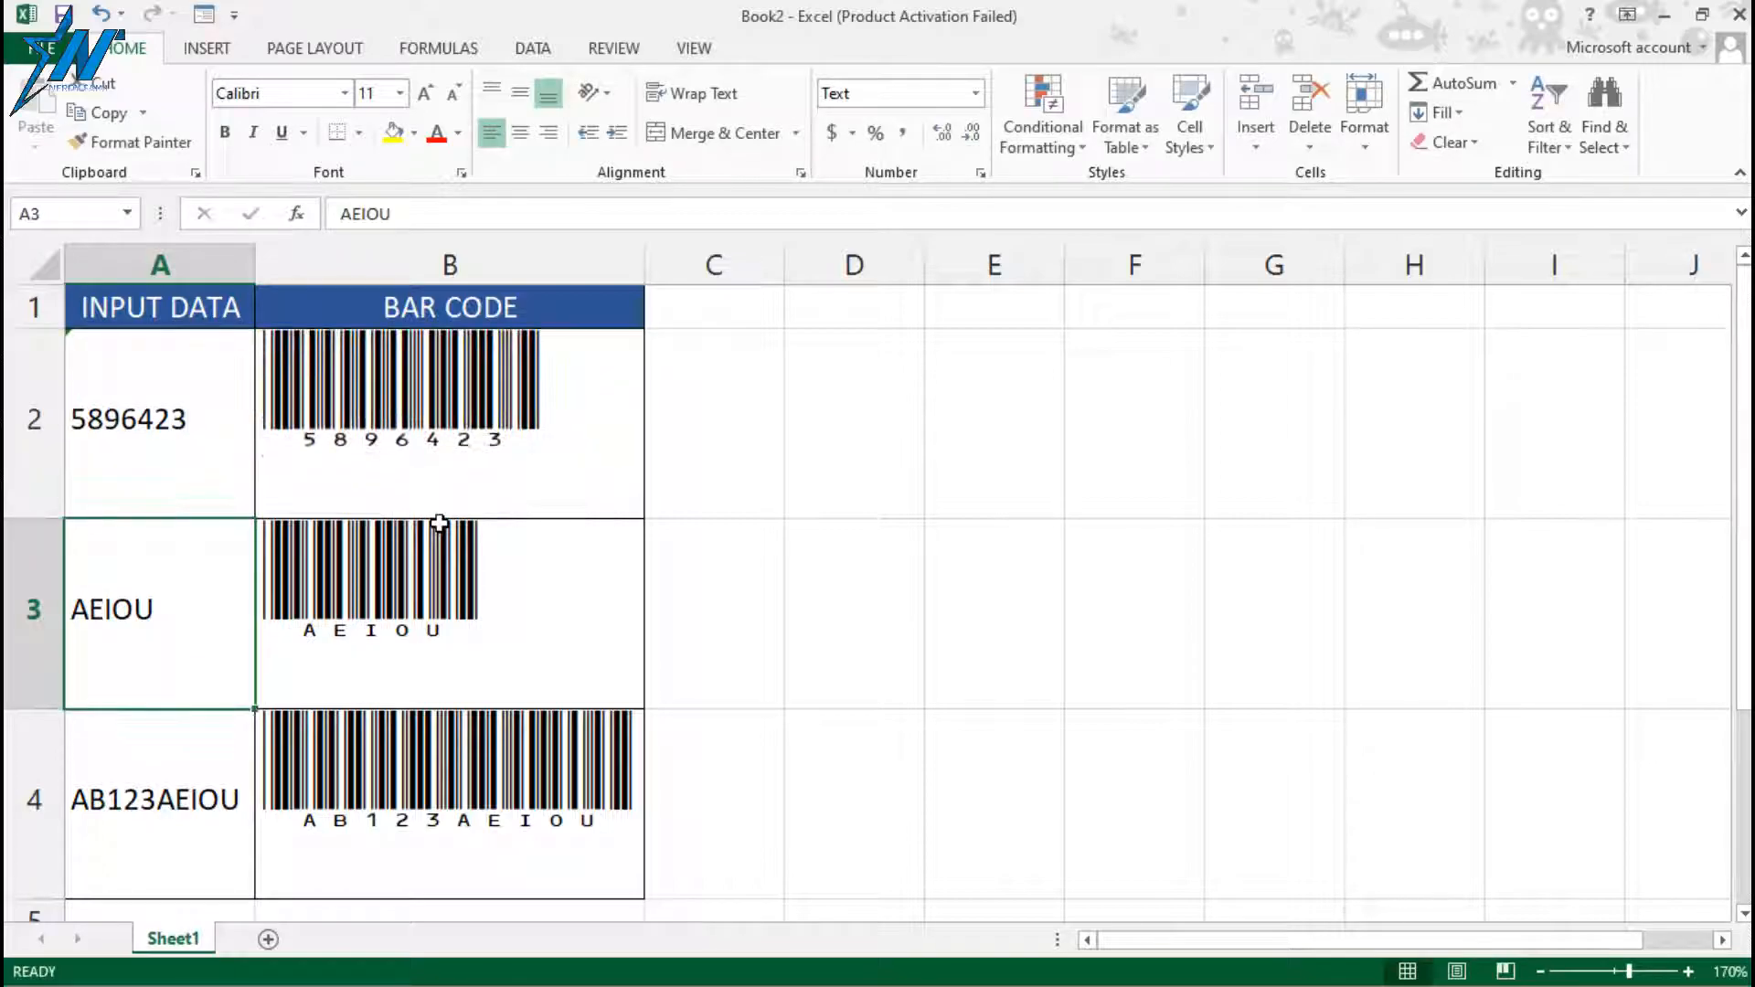
{"action": "key", "text": "F2"}
{"action": "type", "text": "12546"}
{"action": "key", "text": "Return"}
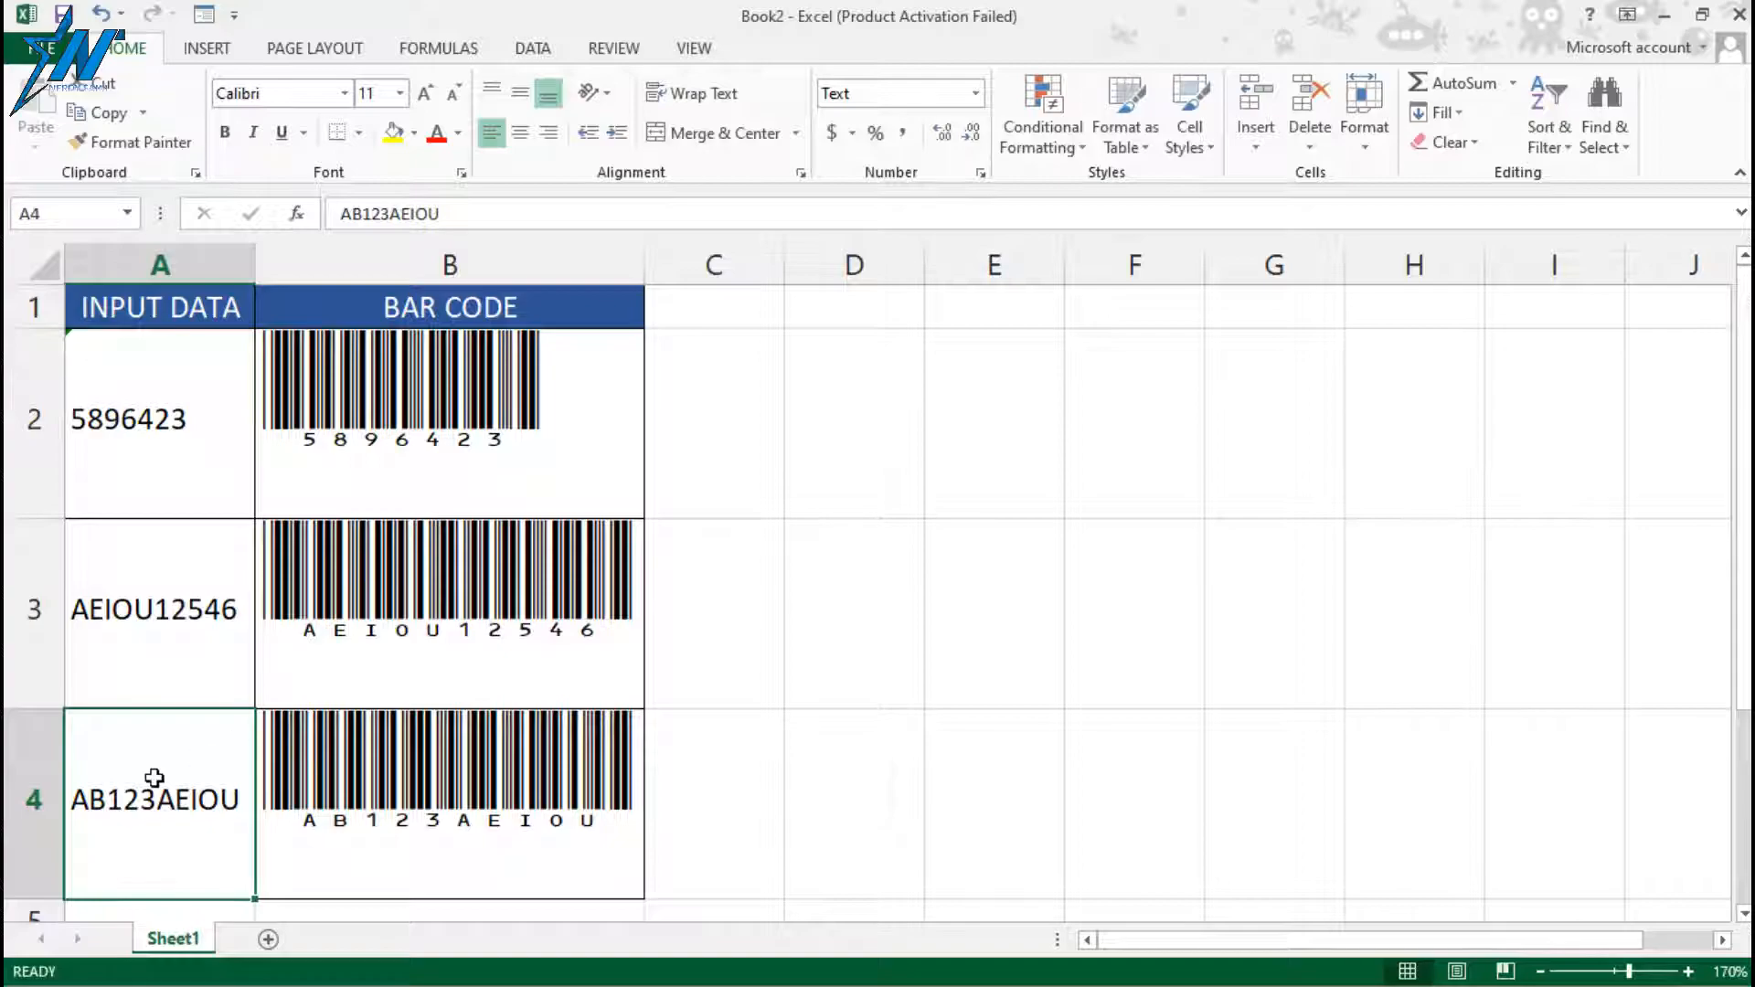
Edit the input data in cell A4 to read AB123AE458.
{"action": "key", "text": "F2"}
{"action": "key", "text": "BackSpace"}
{"action": "key", "text": "BackSpace"}
{"action": "key", "text": "BackSpace"}
{"action": "type", "text": "45874"}
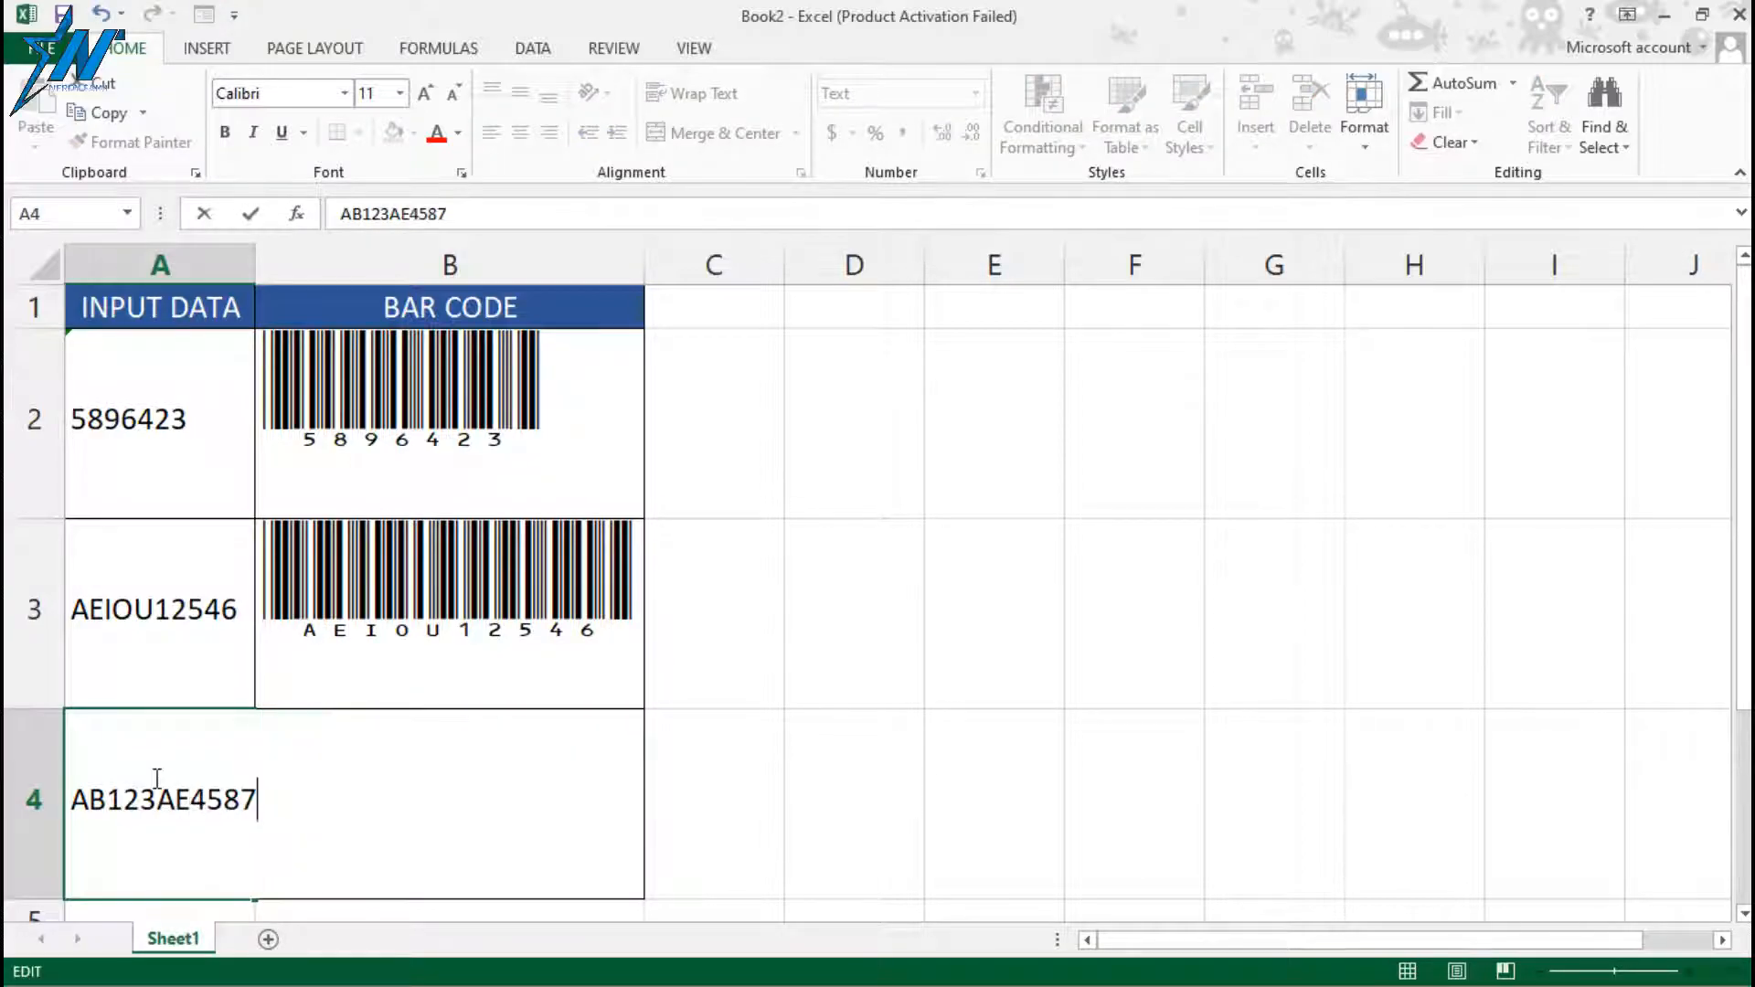
{"action": "key", "text": "Return"}
{"action": "key", "text": "Up"}
{"action": "key", "text": "F2"}
{"action": "key", "text": "BackSpace"}
{"action": "key", "text": "BackSpace"}
{"action": "key", "text": "Return"}
{"action": "scroll", "coordinate": [503, 622], "scroll_direction": "up", "scroll_amount": 1}
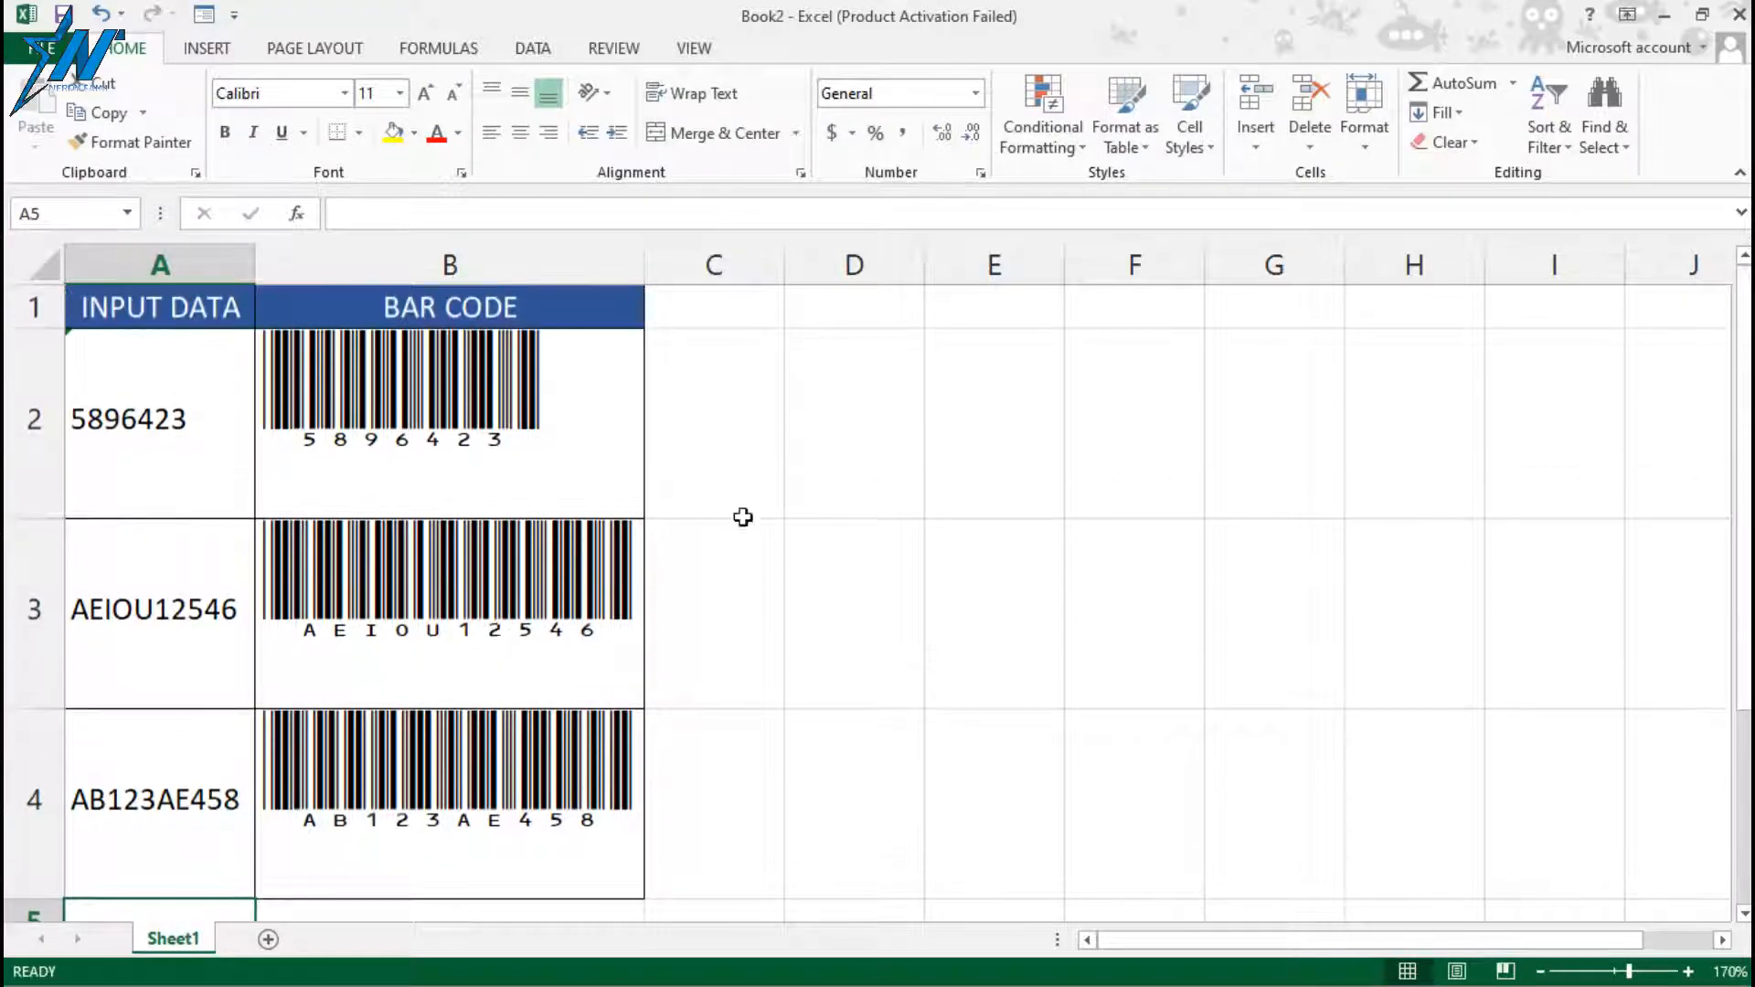
Review the bar codes in B2:B4 against the edited input data, then select cell B2.
{"action": "left_click", "coordinate": [760, 393]}
{"action": "left_click_drag", "start_coordinate": [478, 393], "coordinate": [479, 760]}
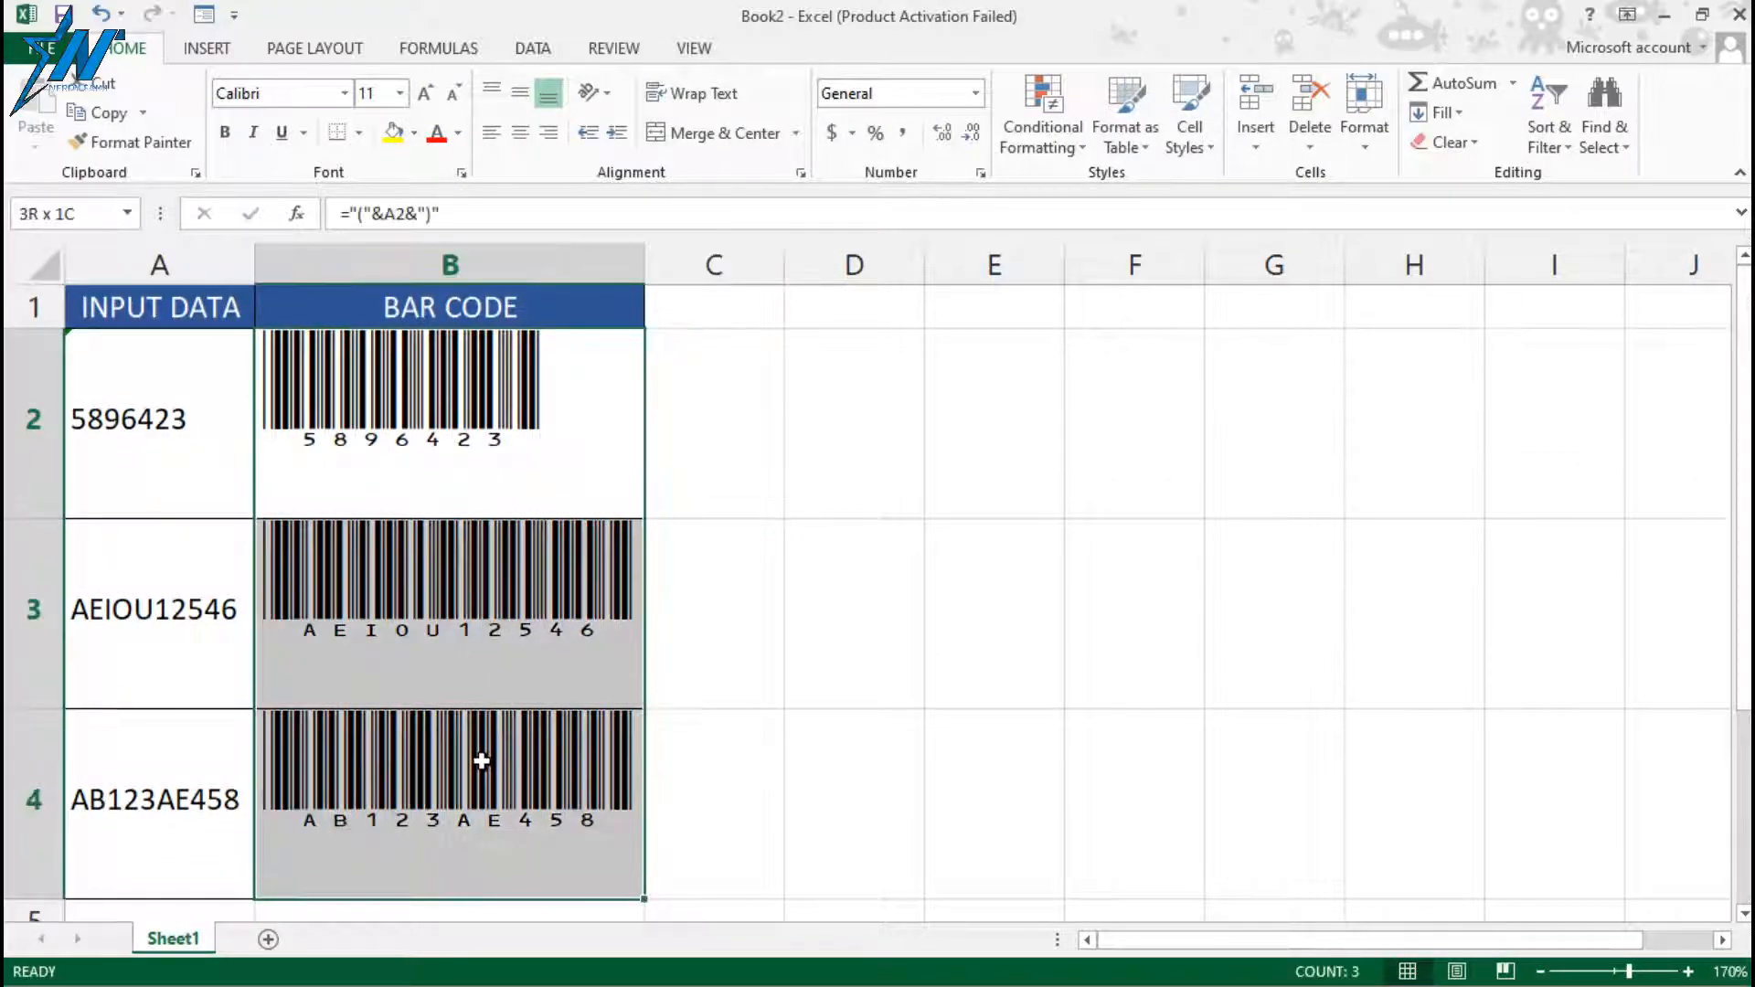
{"action": "left_click", "coordinate": [517, 419]}
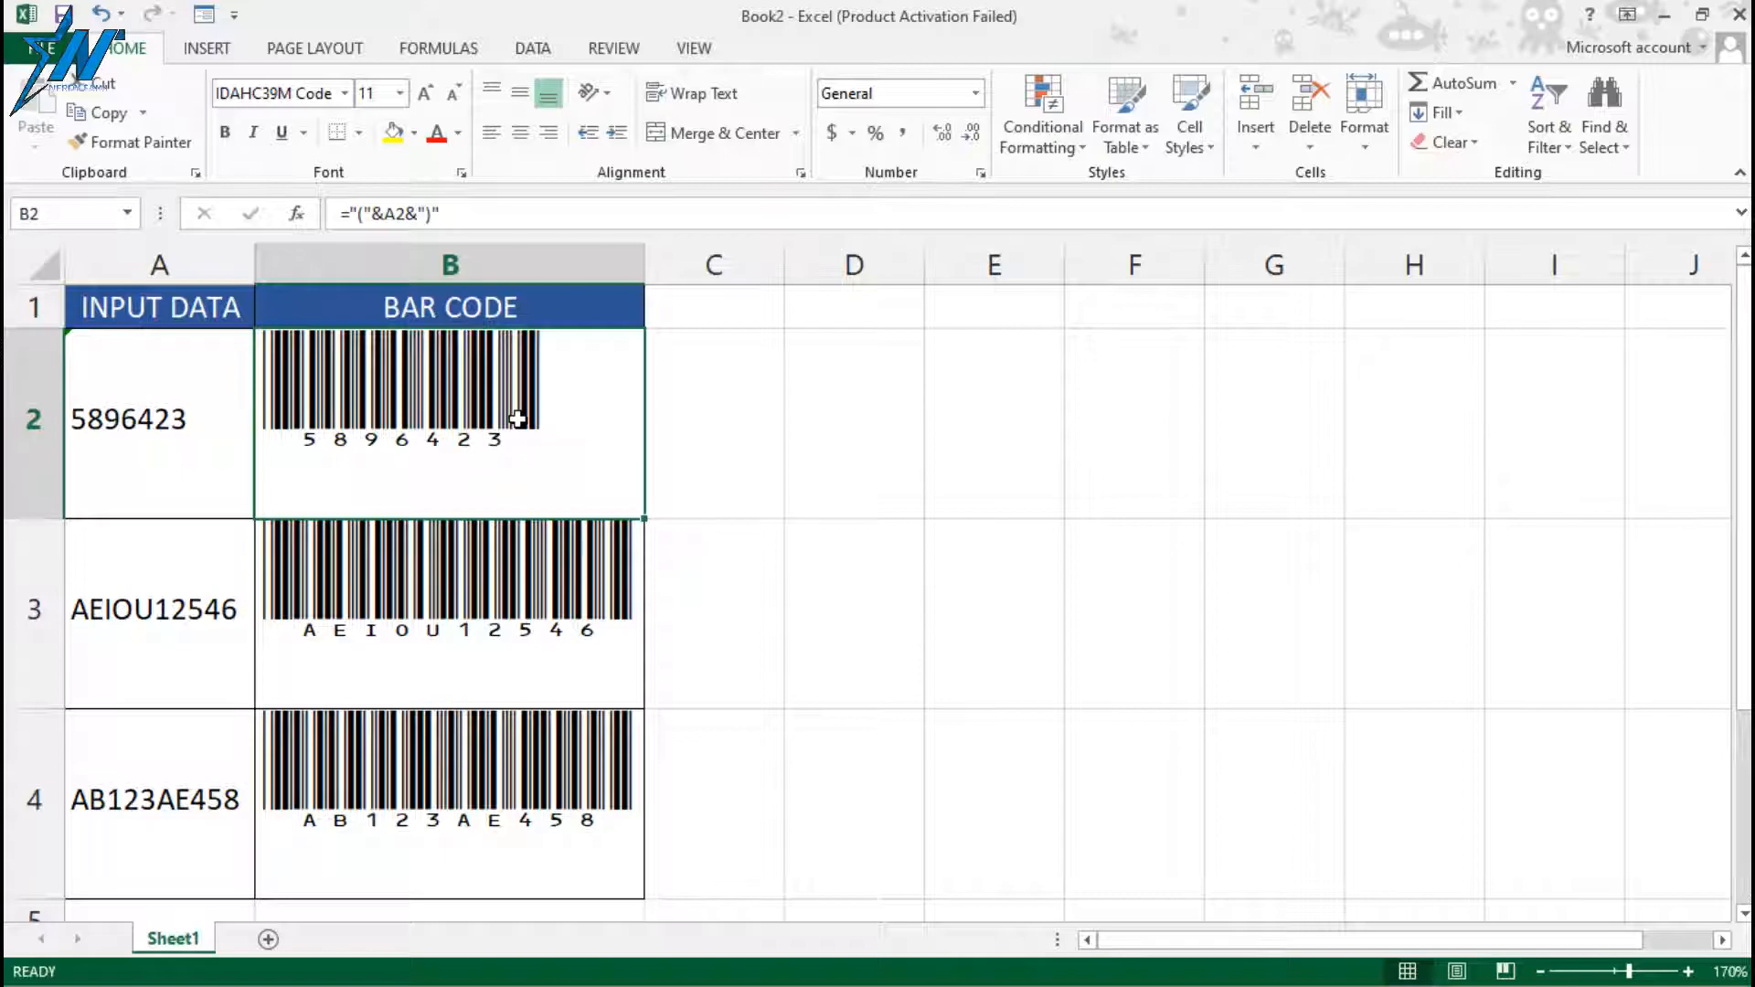